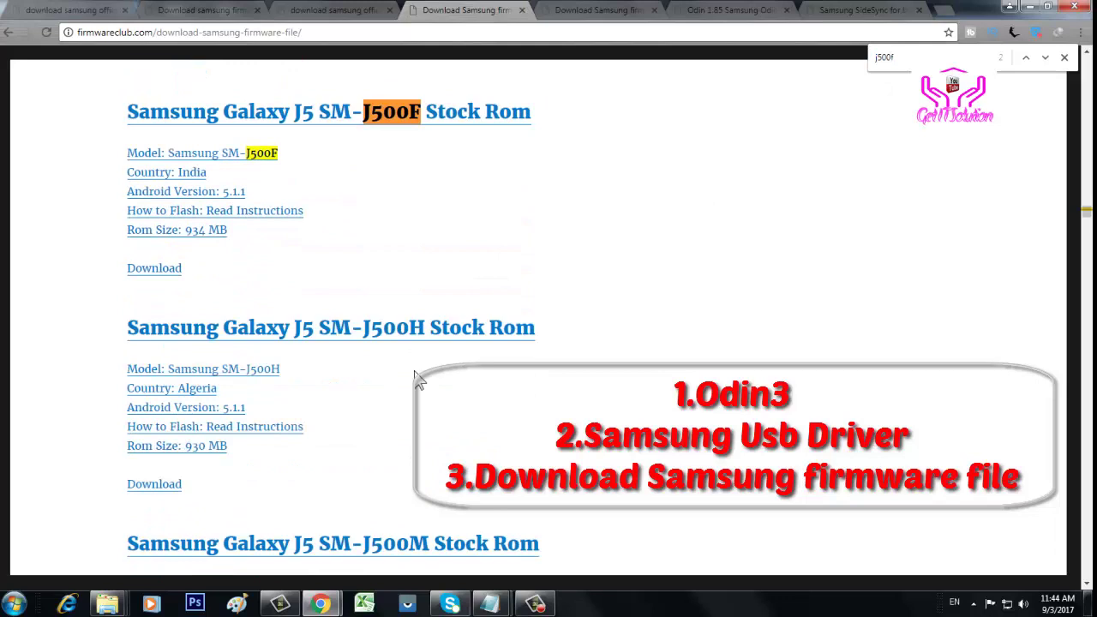
# Find the Samsung Galaxy J5 SM-J500F stock ROM entry and follow its download link.
pyautogui.scroll(1, 417, 380)
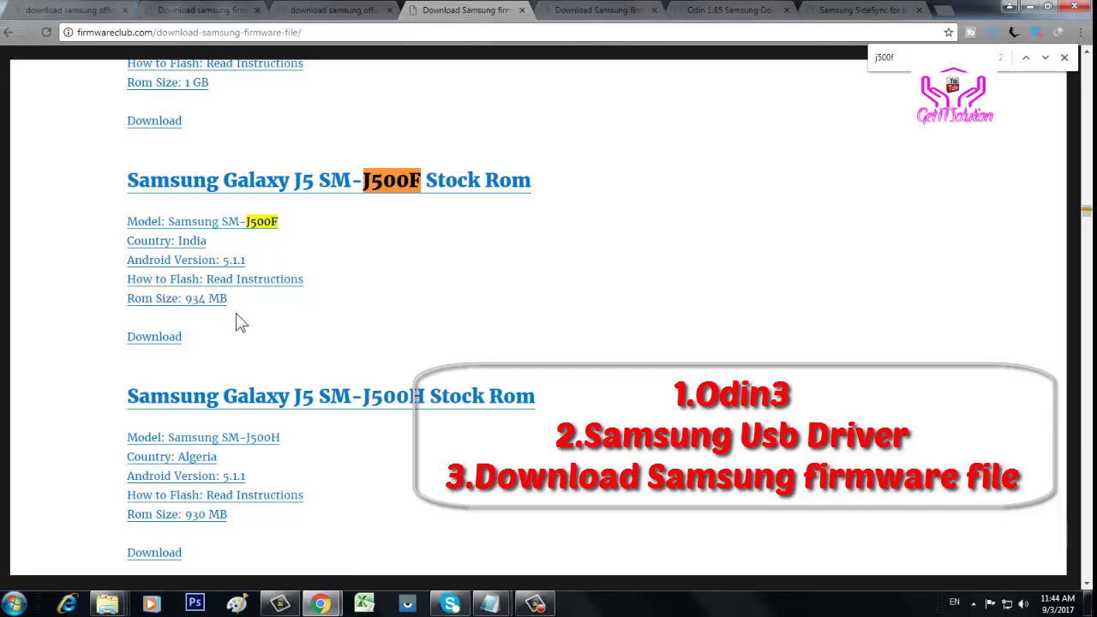
pyautogui.scroll(-3, 238, 317)
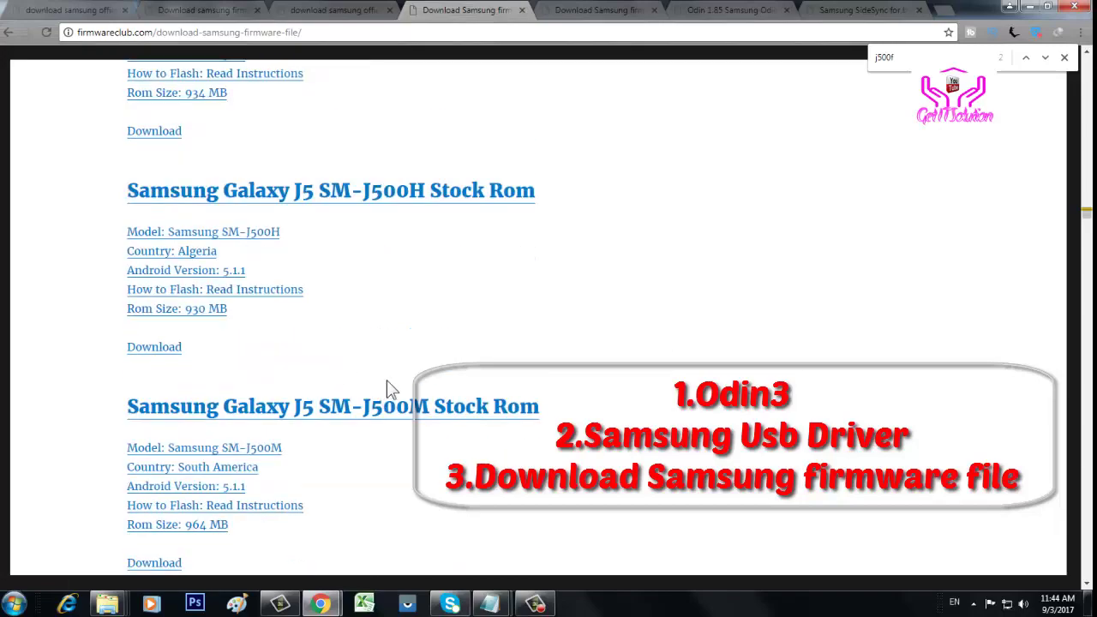
pyautogui.scroll(12, 650, 463)
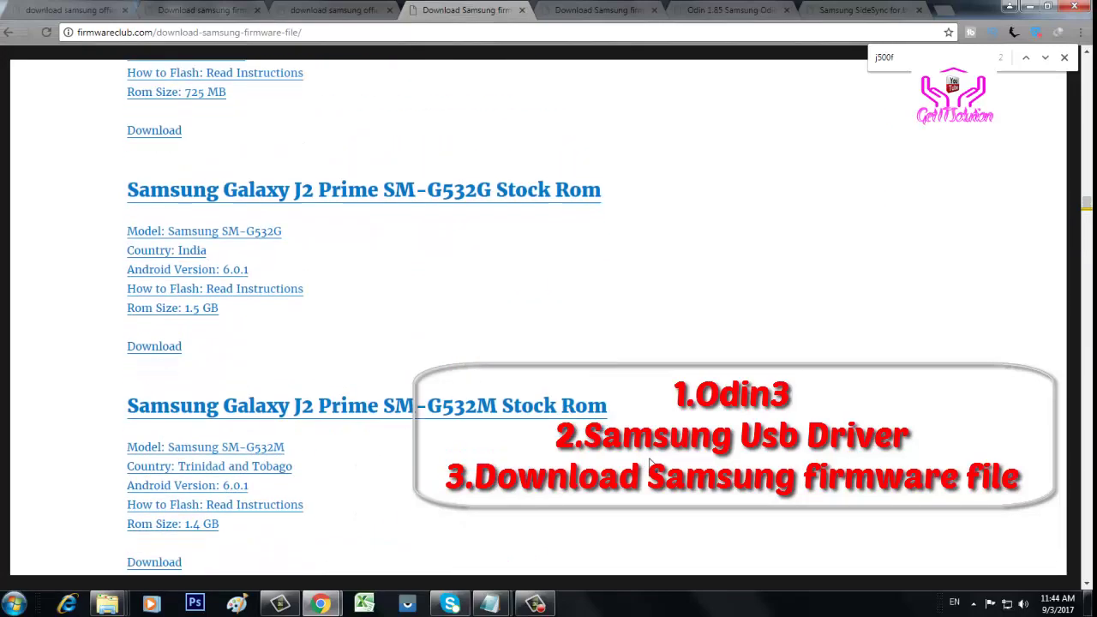
pyautogui.scroll(-8, 650, 463)
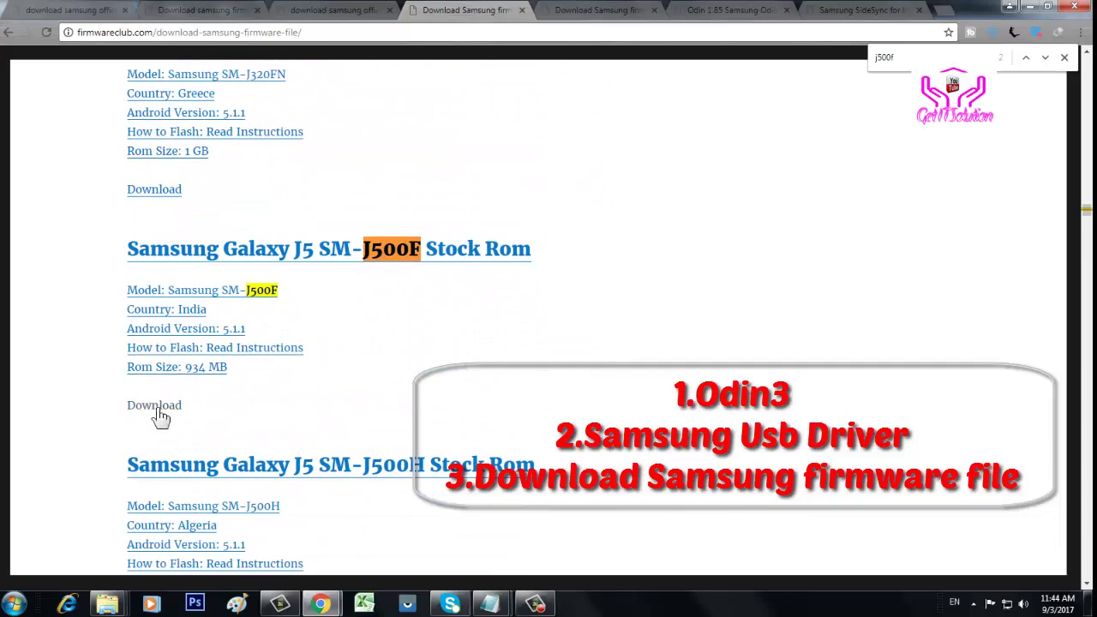
pyautogui.click(161, 415)
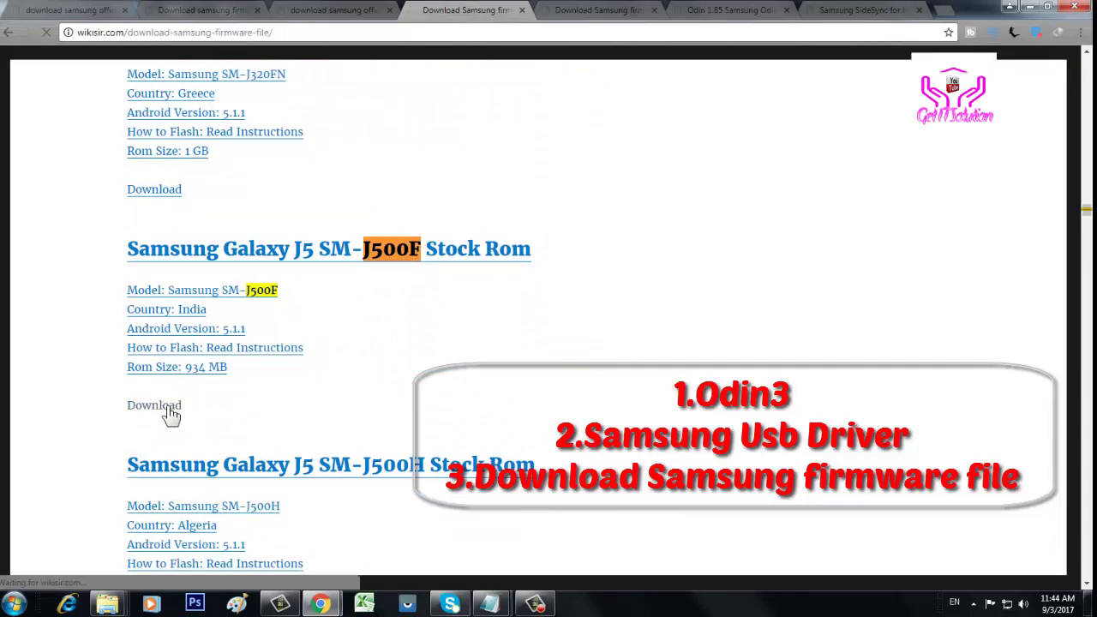
# Search this page for "j500f" and open the download link under the SM-J500F Stock Rom entry.
pyautogui.scroll(-3, 335, 355)
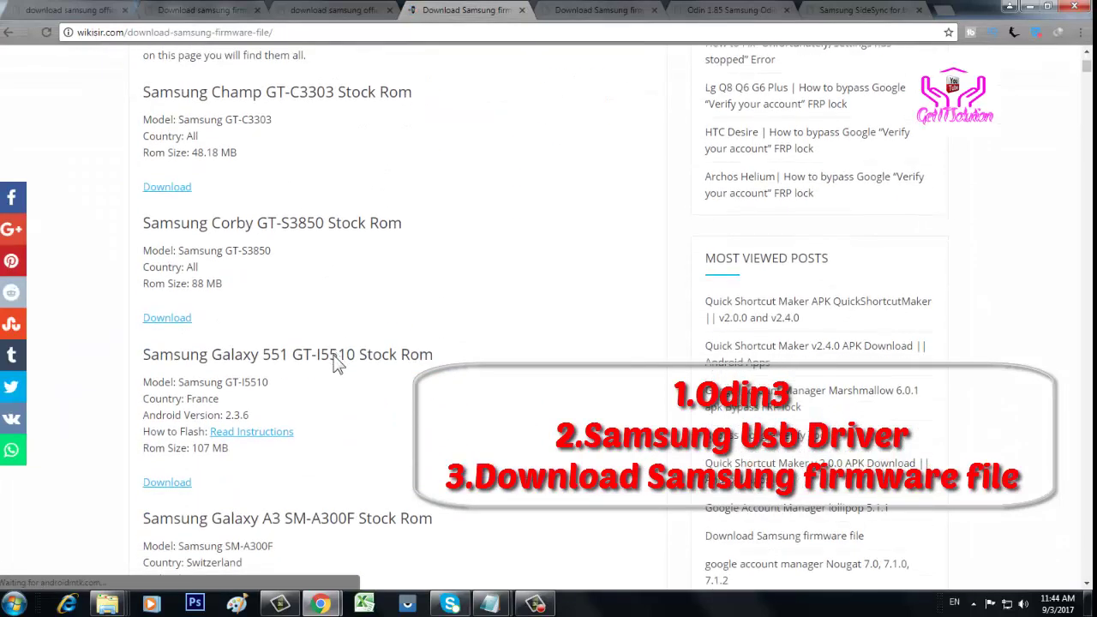
pyautogui.scroll(2, 337, 330)
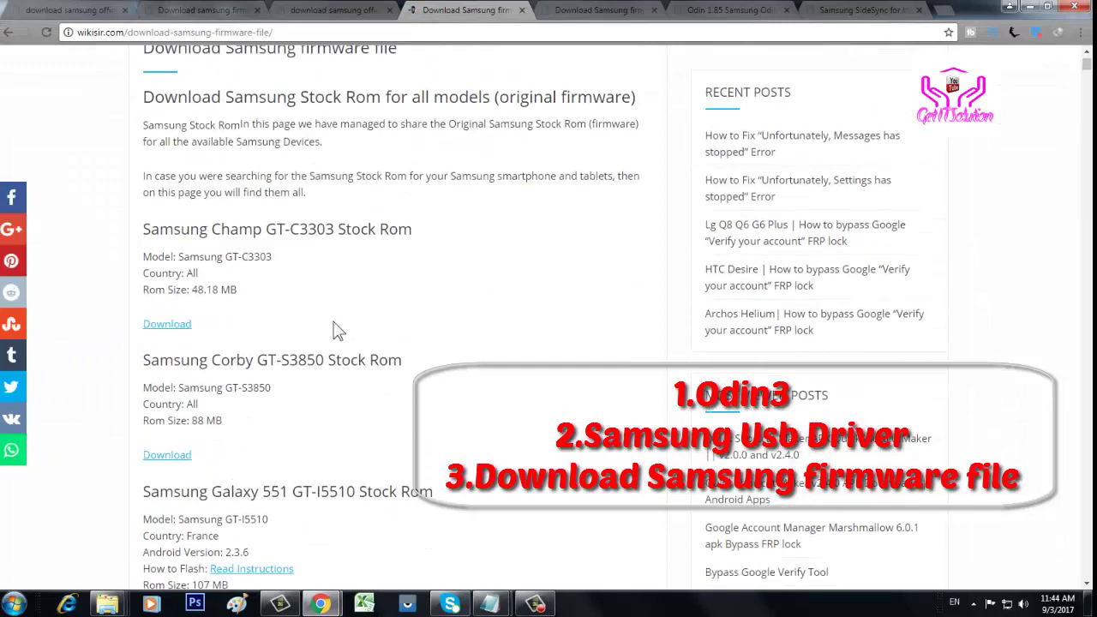
pyautogui.hotkey('ctrl', 'f')
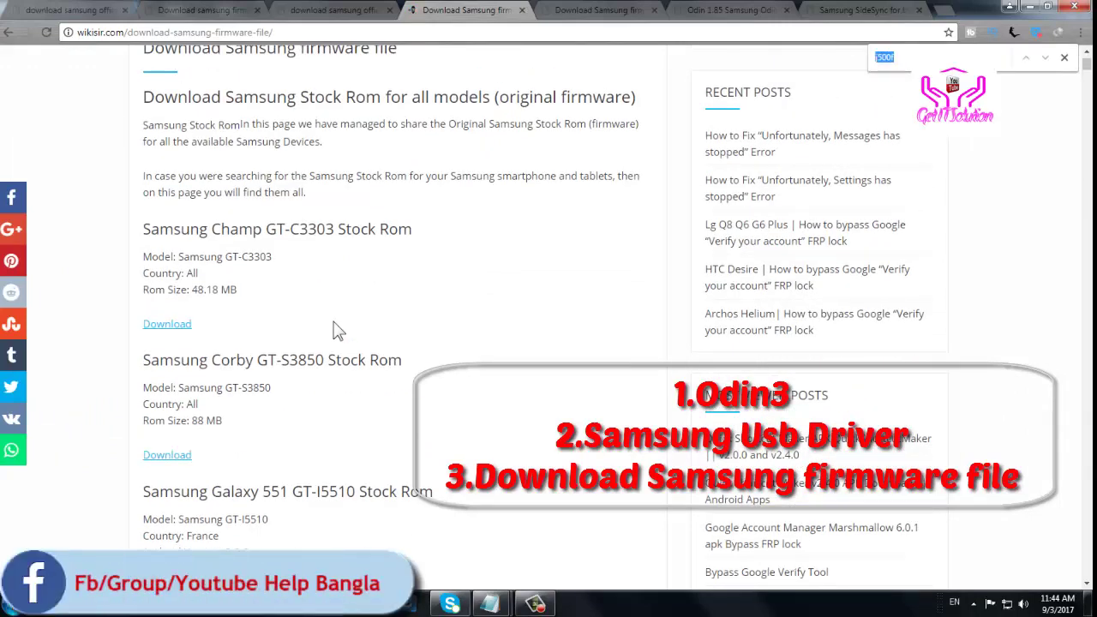
pyautogui.press('Return')
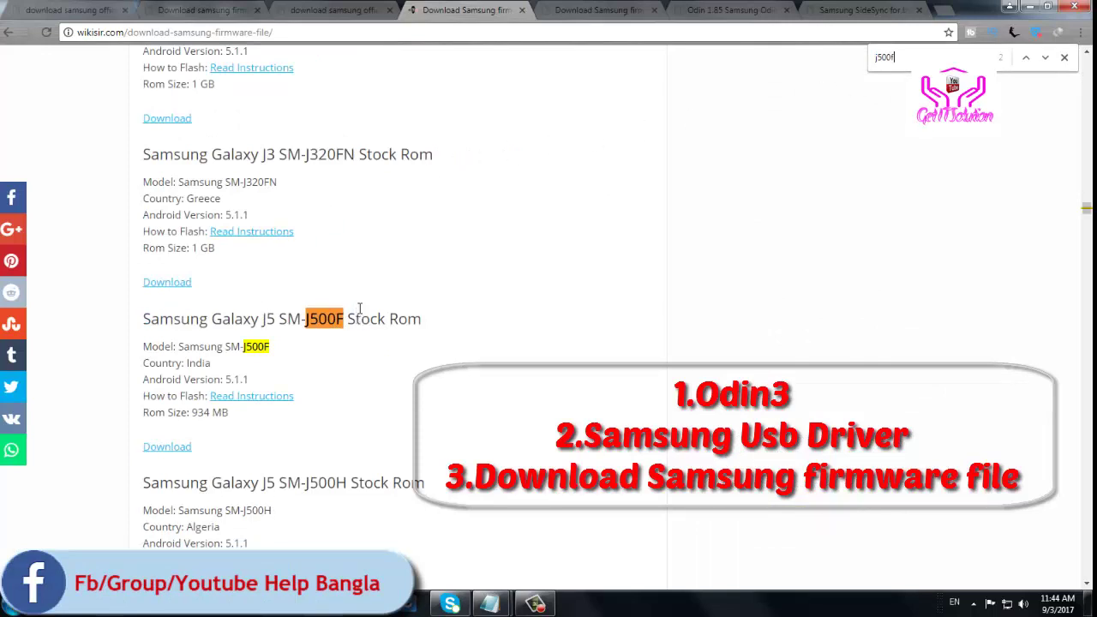
pyautogui.click(169, 447)
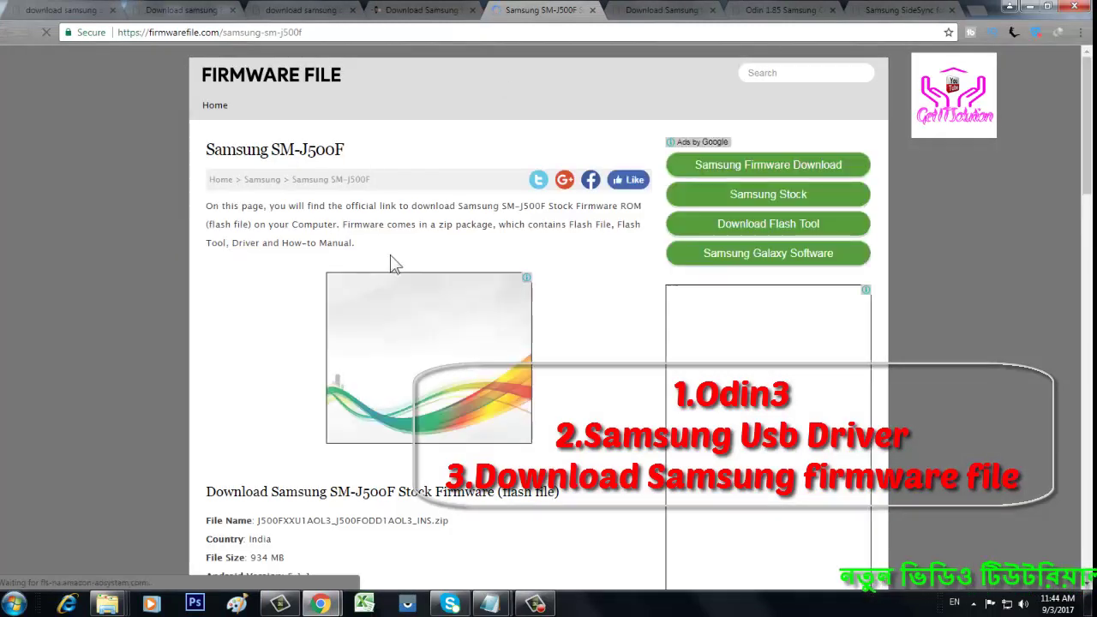
# Open the MediaFire download page for the J500FXXU1AOL3_J500FODD1AOL3_INS.zip firmware from the India SM-J500F listing.
pyautogui.scroll(-5, 392, 262)
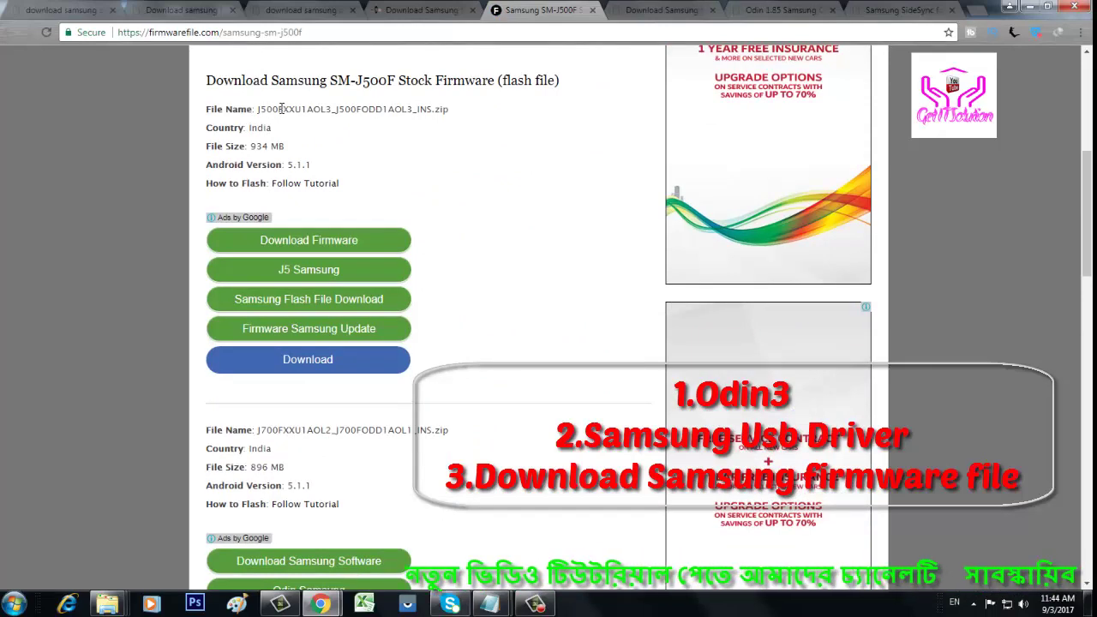
pyautogui.scroll(-2, 327, 190)
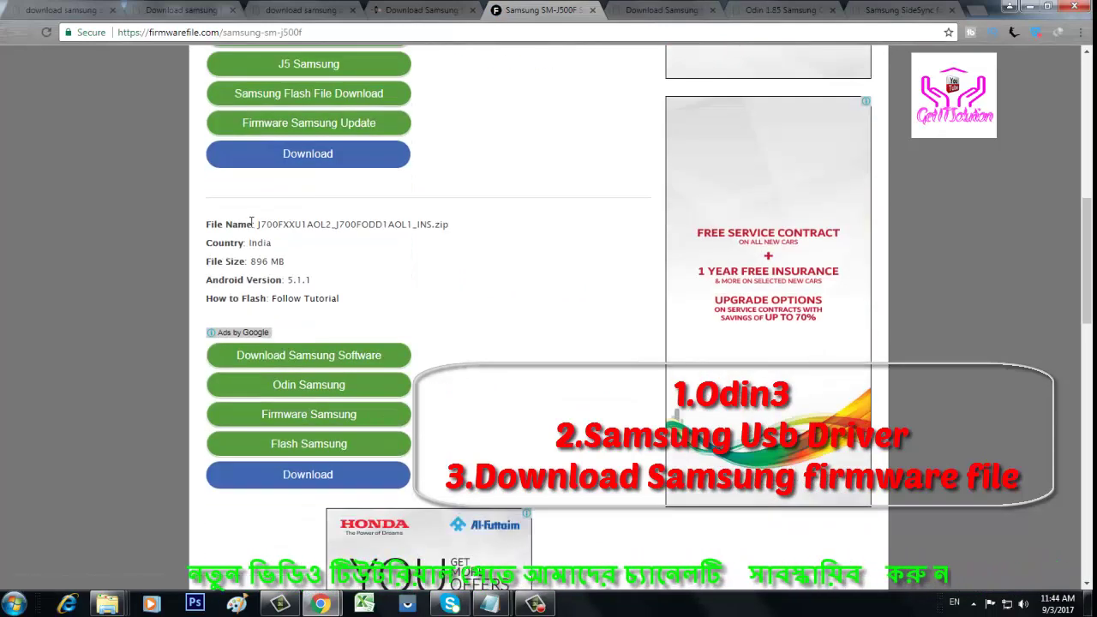
pyautogui.scroll(3, 382, 281)
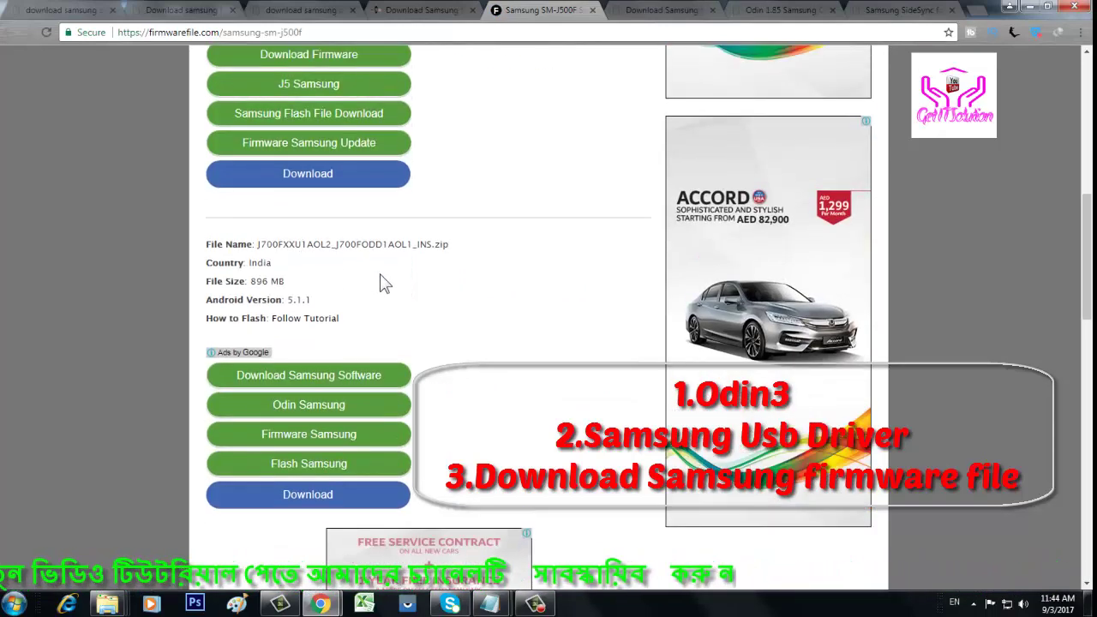
pyautogui.click(298, 427)
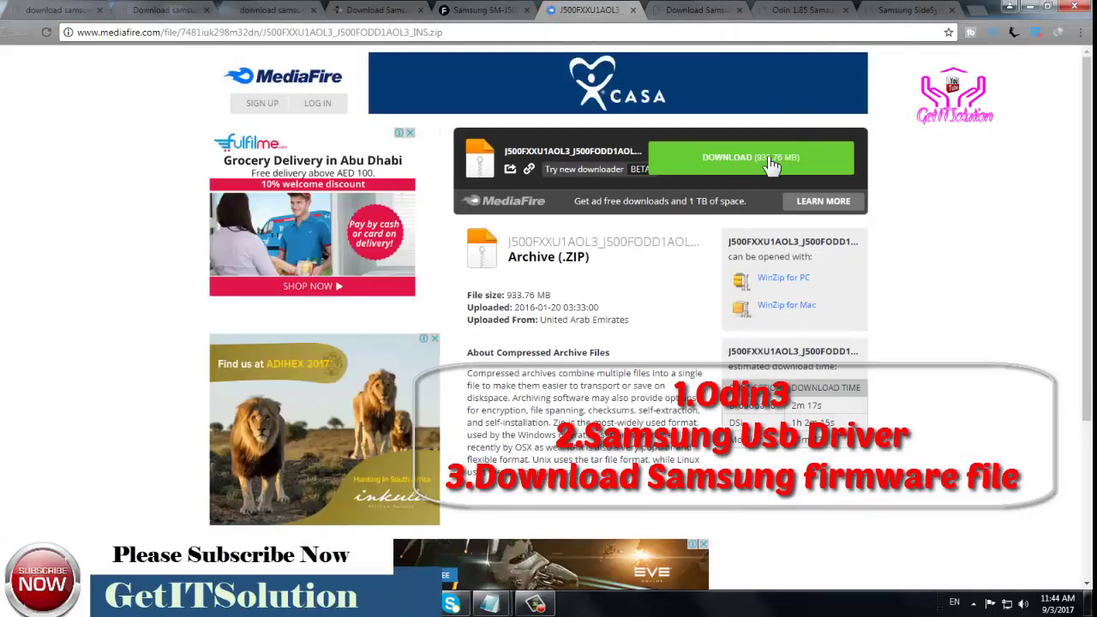
# Switch to the desktop, open the FRP LOCK TUTORIAL folder and select the J500FXXU1AOL3 HOME.tar.md5 firmware file.
pyautogui.click(1082, 31)
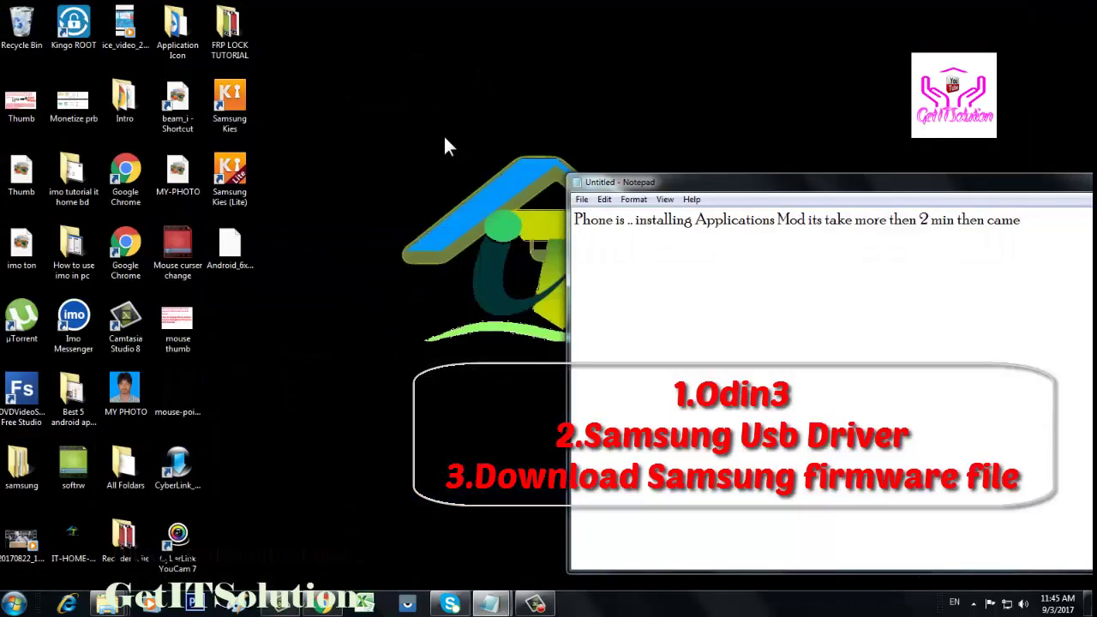
pyautogui.doubleClick(245, 39)
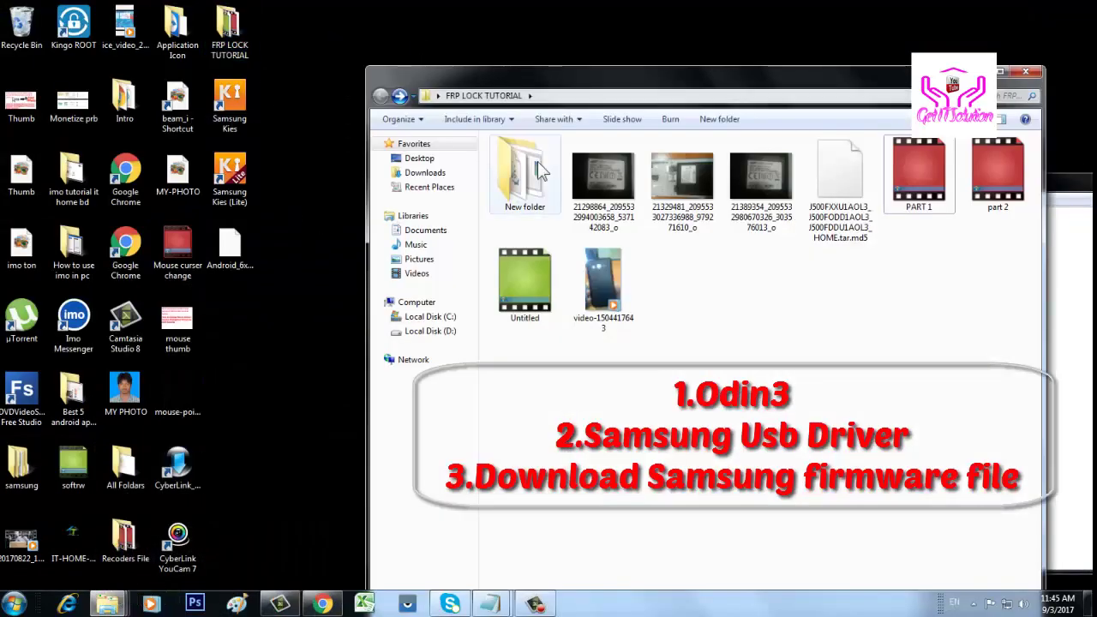
pyautogui.click(835, 168)
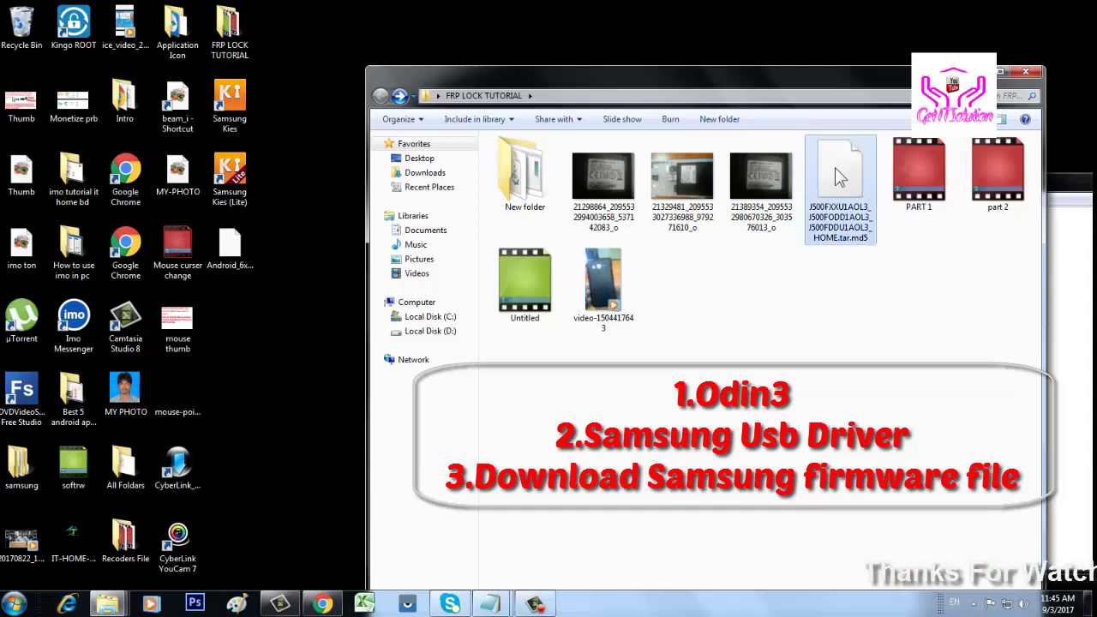
# Filter the Downloads folder by date modified to list the recent downloads and select the J500FXXU1AOL3_J500FODD1AOL3_INS archive.
pyautogui.press('super')
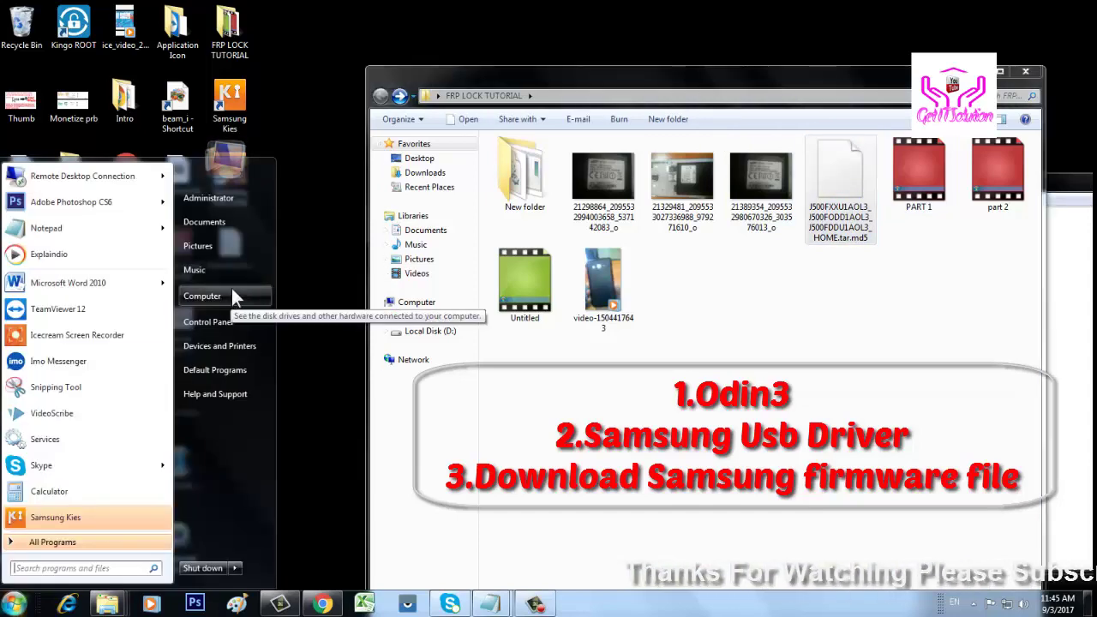
pyautogui.click(423, 172)
pyautogui.hotkey('ctrl', 'e')
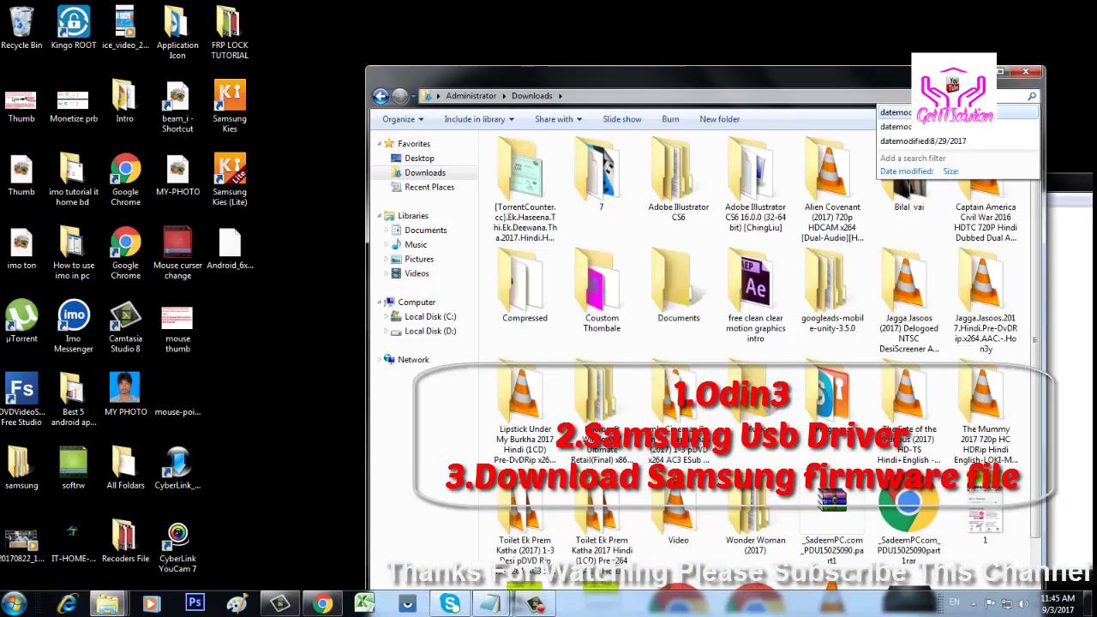
pyautogui.press('Down')
pyautogui.press('Return')
pyautogui.click(918, 177)
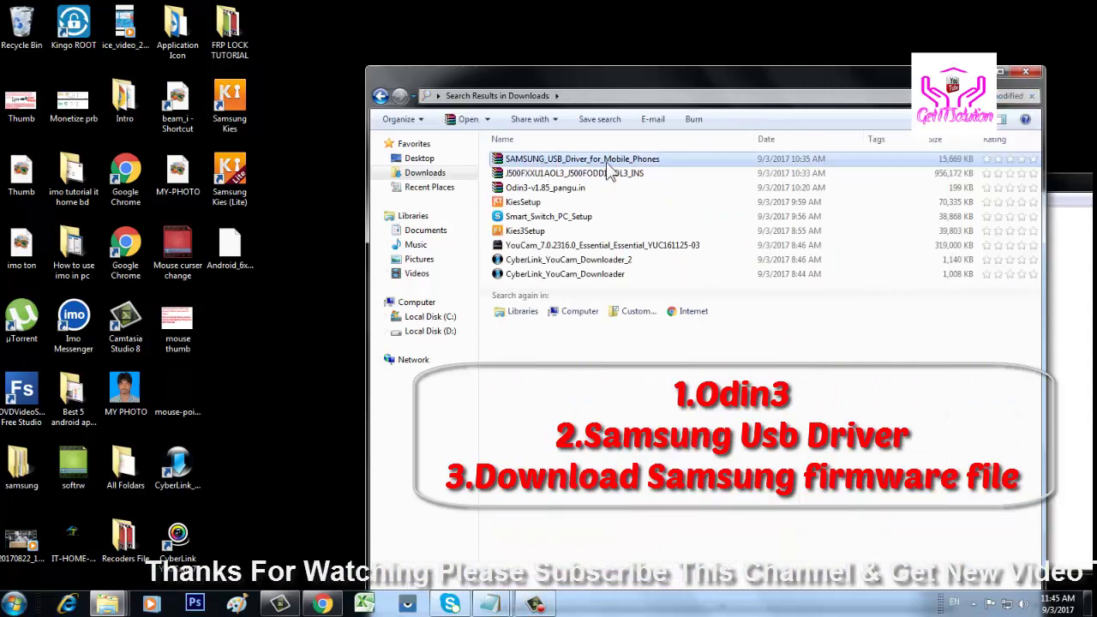
pyautogui.click(917, 176)
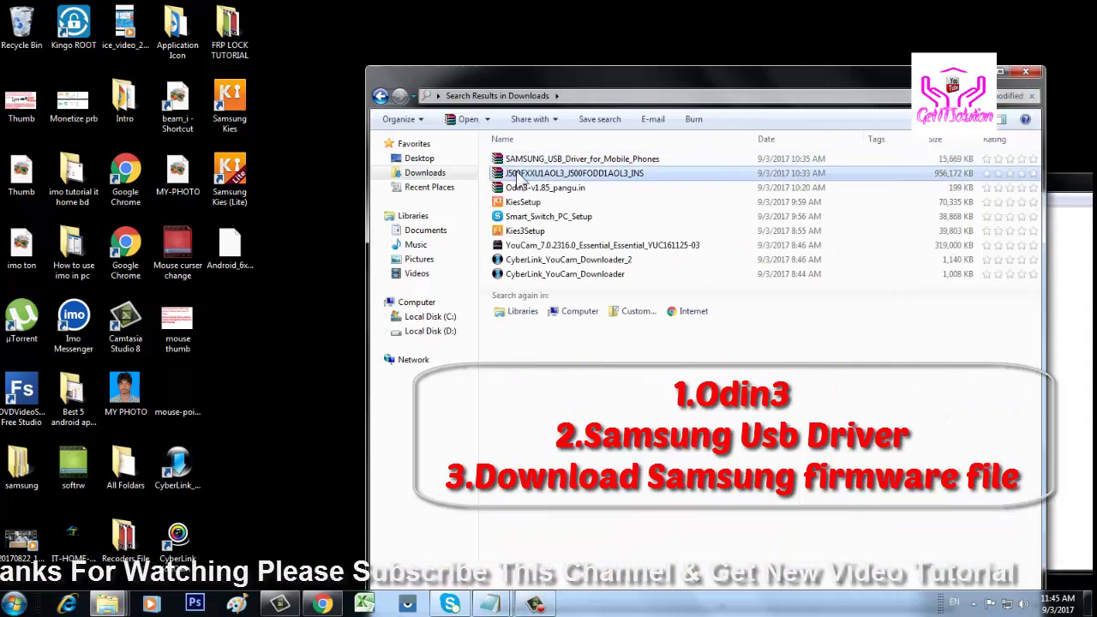
pyautogui.rightClick(575, 175)
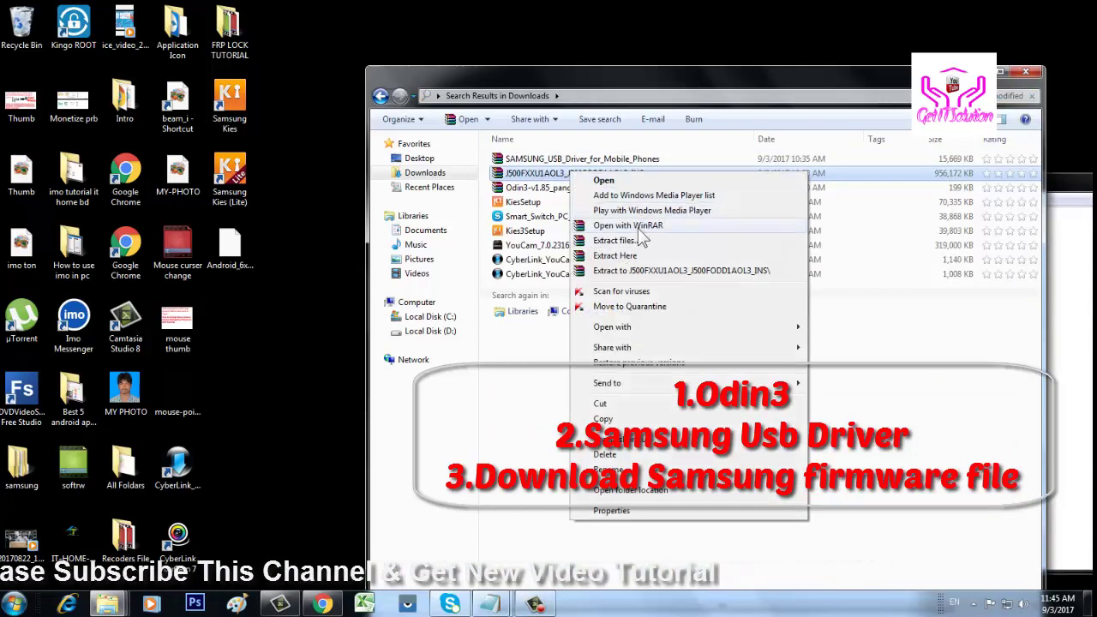
pyautogui.moveTo(619, 331)
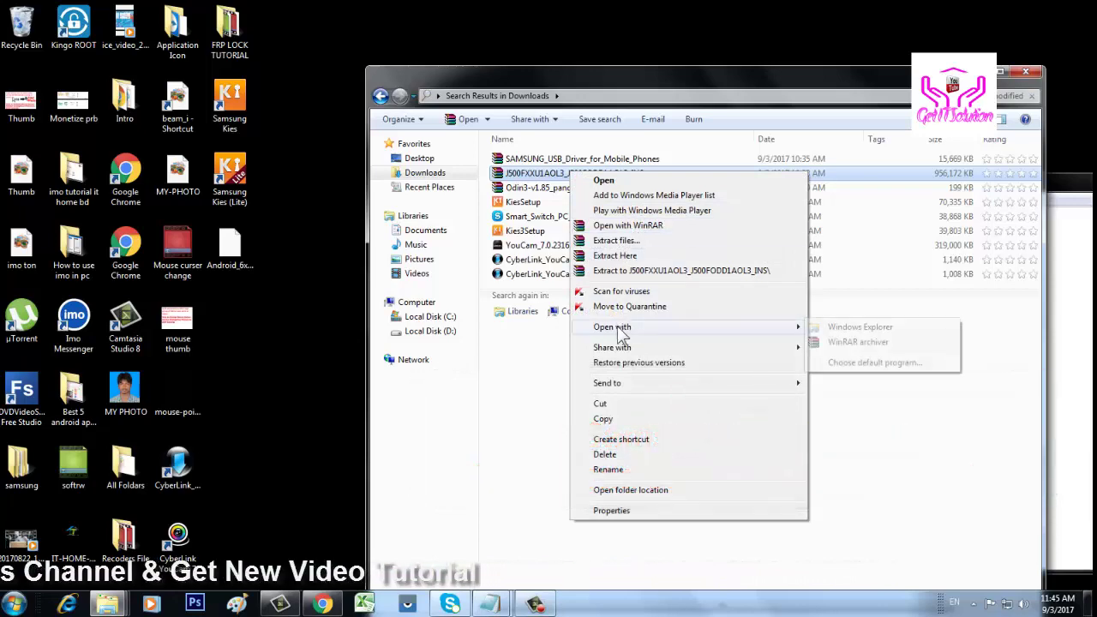
pyautogui.click(874, 365)
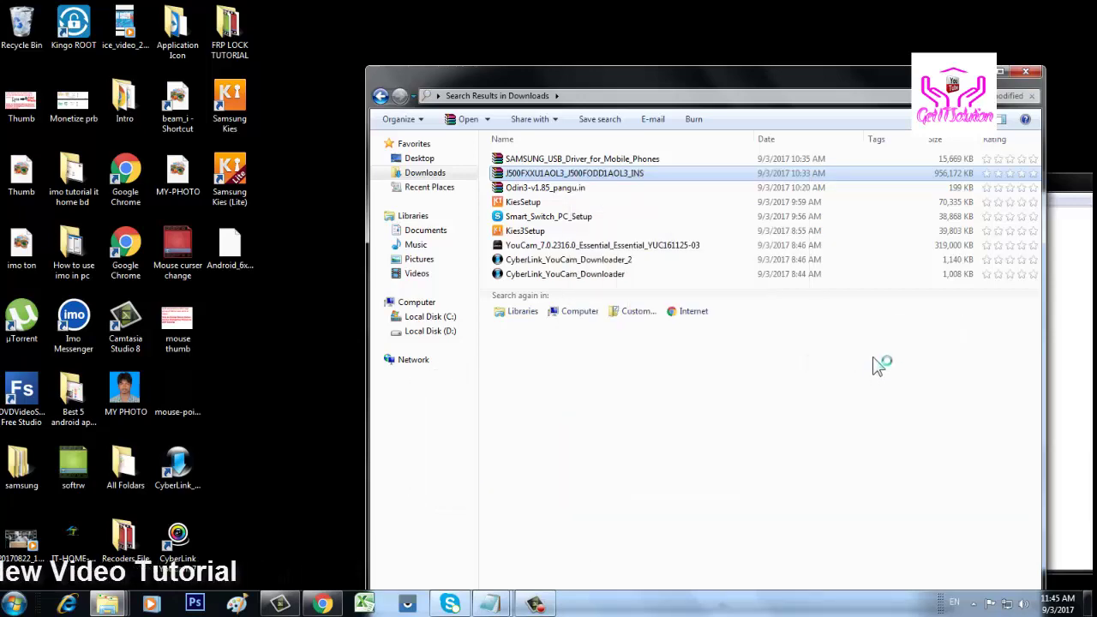
pyautogui.click(716, 440)
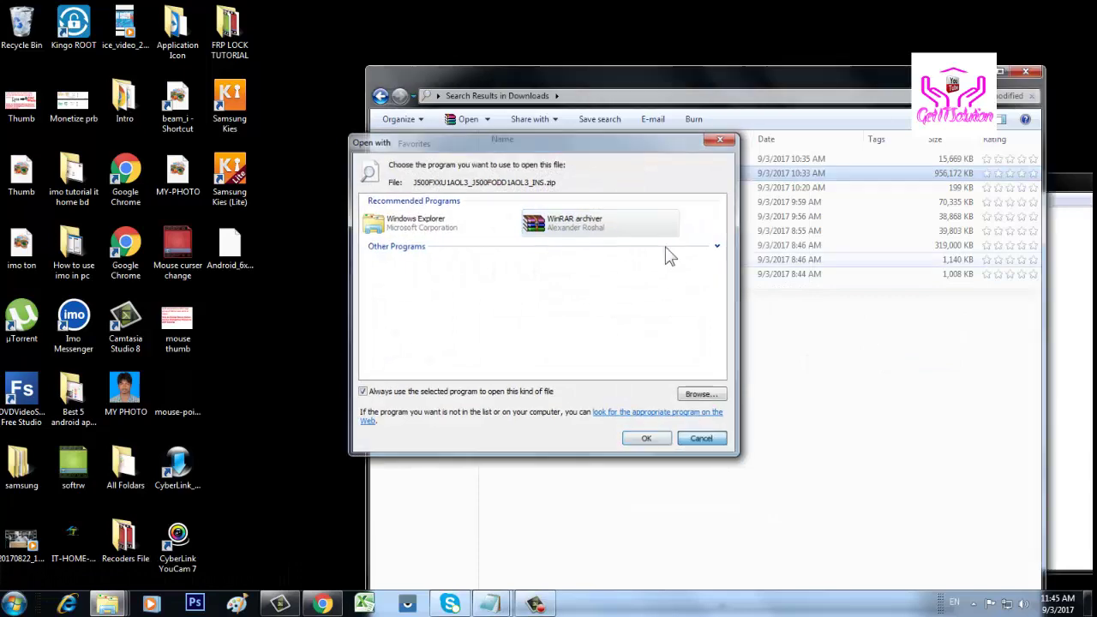
# Open the J500FXXU1AOL3_J500FODD1AOL3_INS archive with Windows Explorer.
pyautogui.rightClick(623, 175)
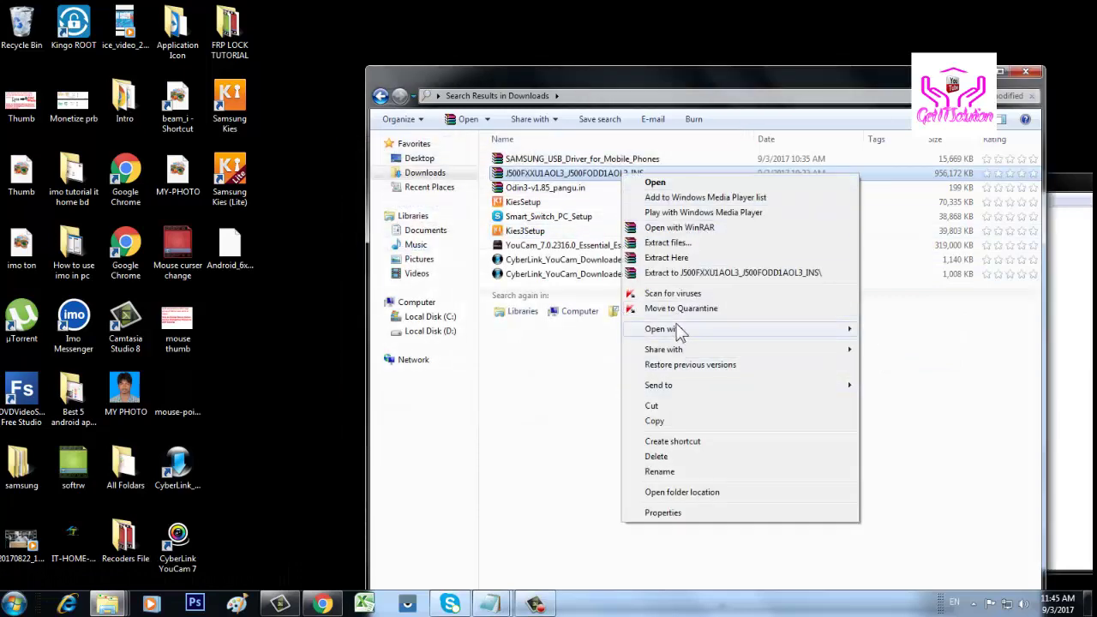
pyautogui.moveTo(678, 333)
pyautogui.click(927, 334)
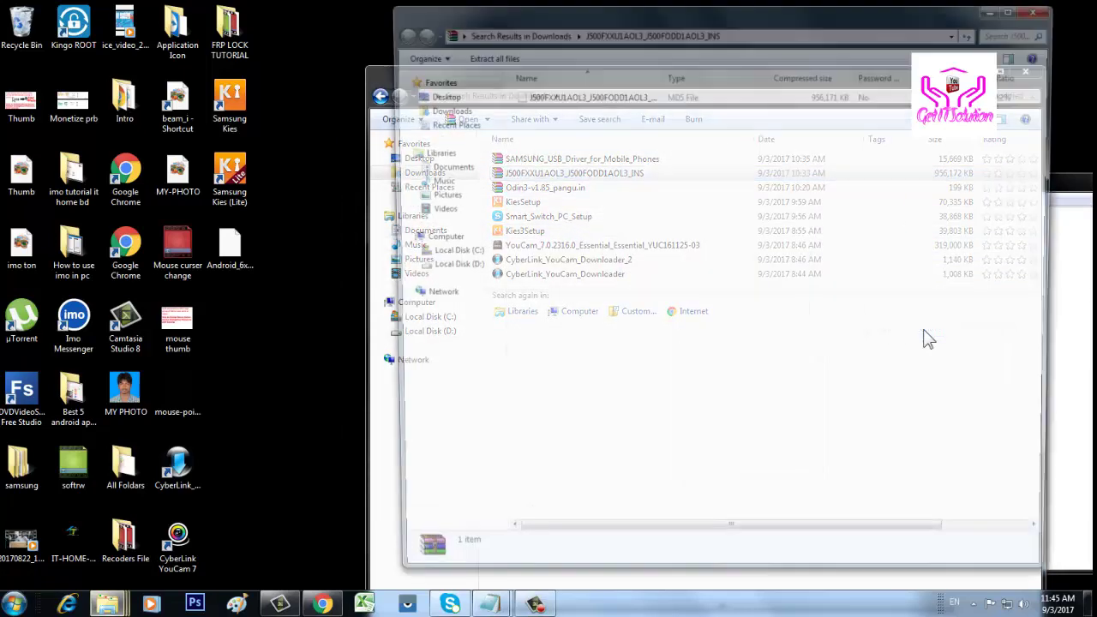
# Try to copy the MD5 firmware file from the opened archive to the desktop.
pyautogui.moveTo(491, 12); pyautogui.dragTo(544, 47)
pyautogui.moveTo(607, 129); pyautogui.dragTo(288, 375)
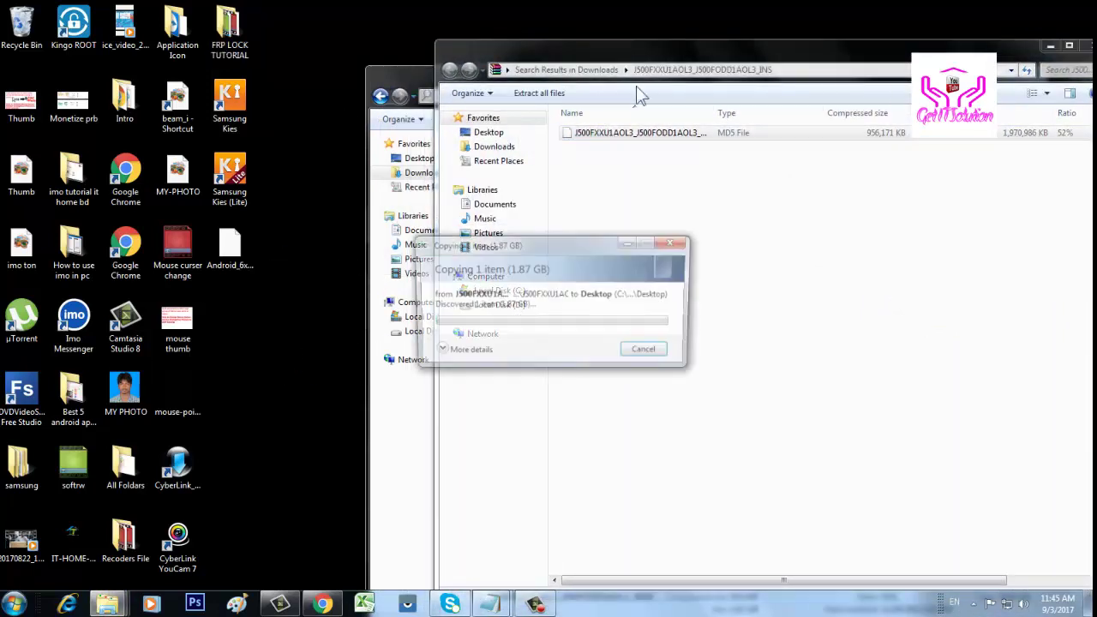
pyautogui.click(650, 352)
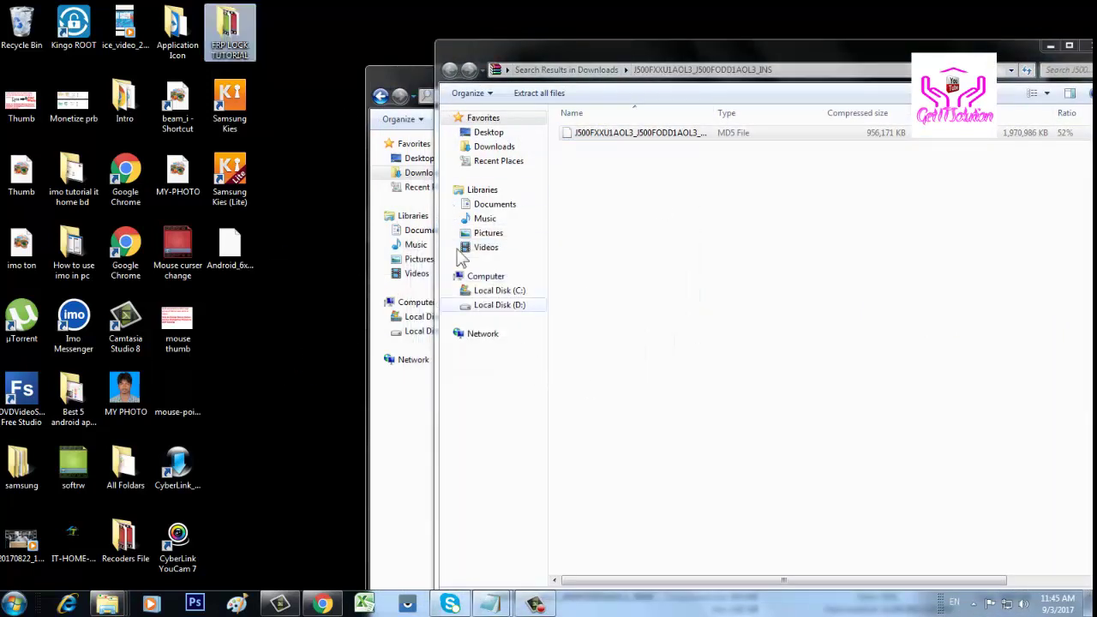
# Open the FRP LOCK TUTORIAL folder from the desktop and put away the firmware archive window.
pyautogui.doubleClick(230, 31)
pyautogui.moveTo(541, 19); pyautogui.dragTo(522, 21)
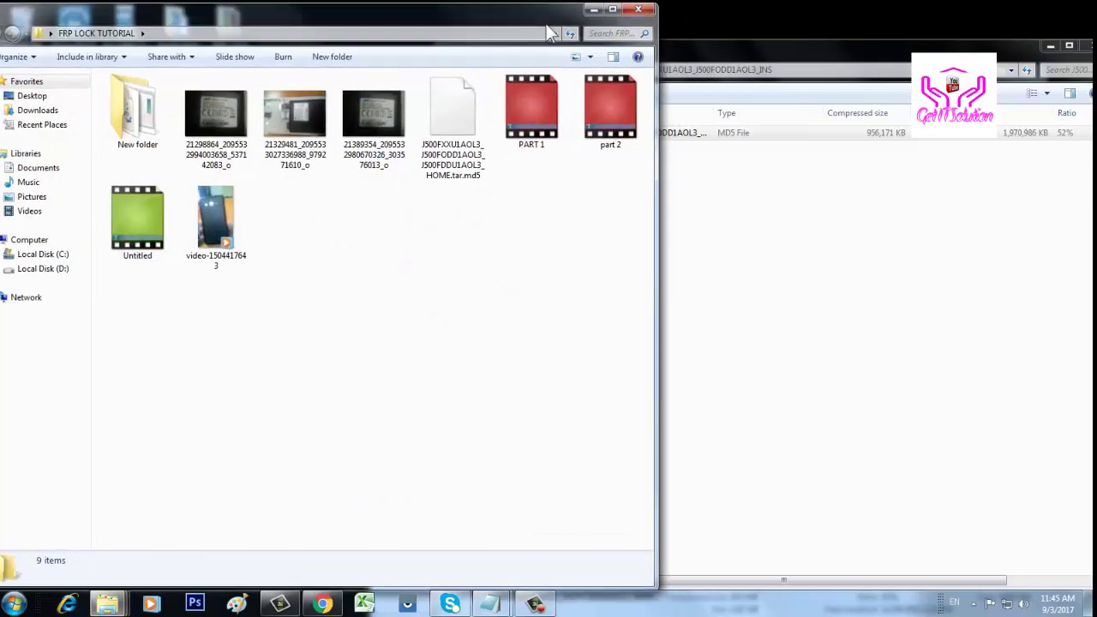
pyautogui.click(1058, 47)
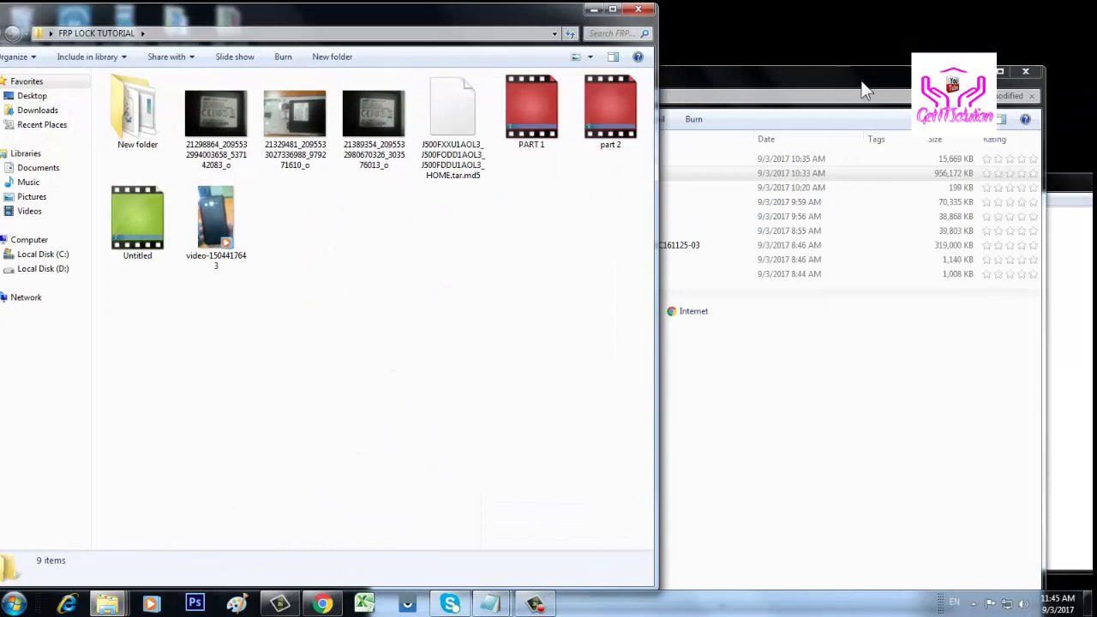
# Launch Odin3 v1.85.exe from the downloaded Odin3-v1.85_pangu.in archive and minimize the archive window.
pyautogui.moveTo(862, 83); pyautogui.dragTo(890, 74)
pyautogui.click(556, 182)
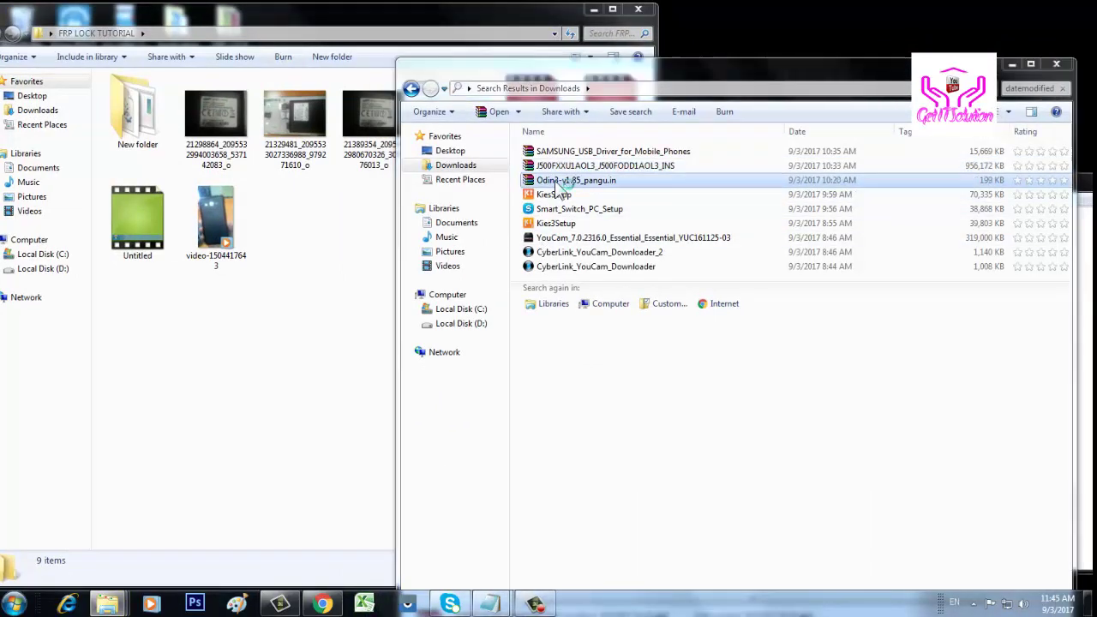
pyautogui.doubleClick(556, 188)
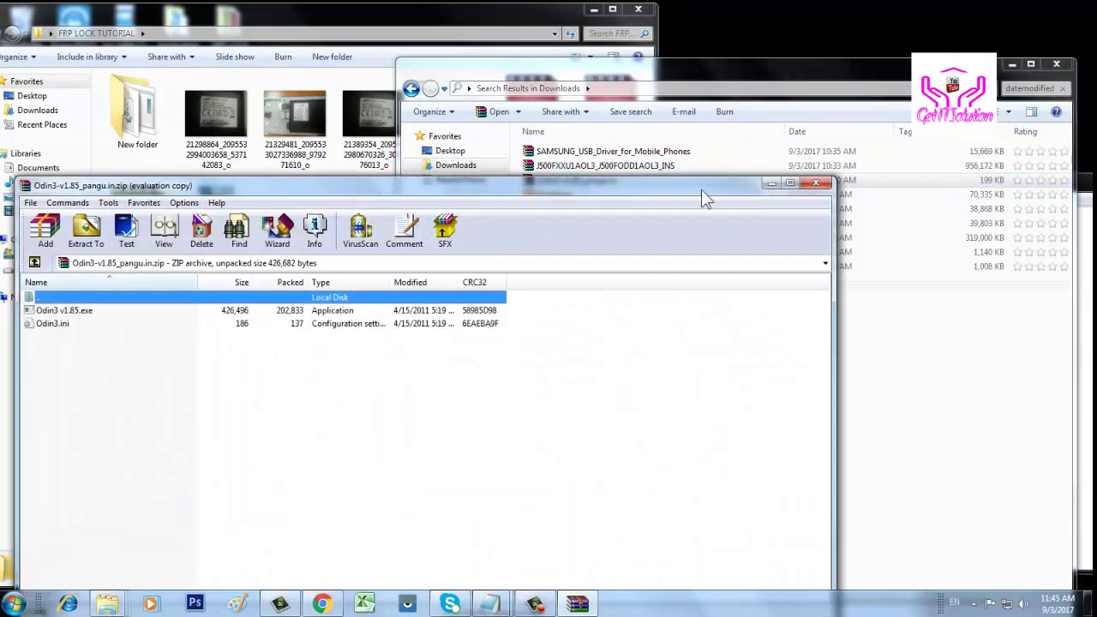
pyautogui.doubleClick(74, 312)
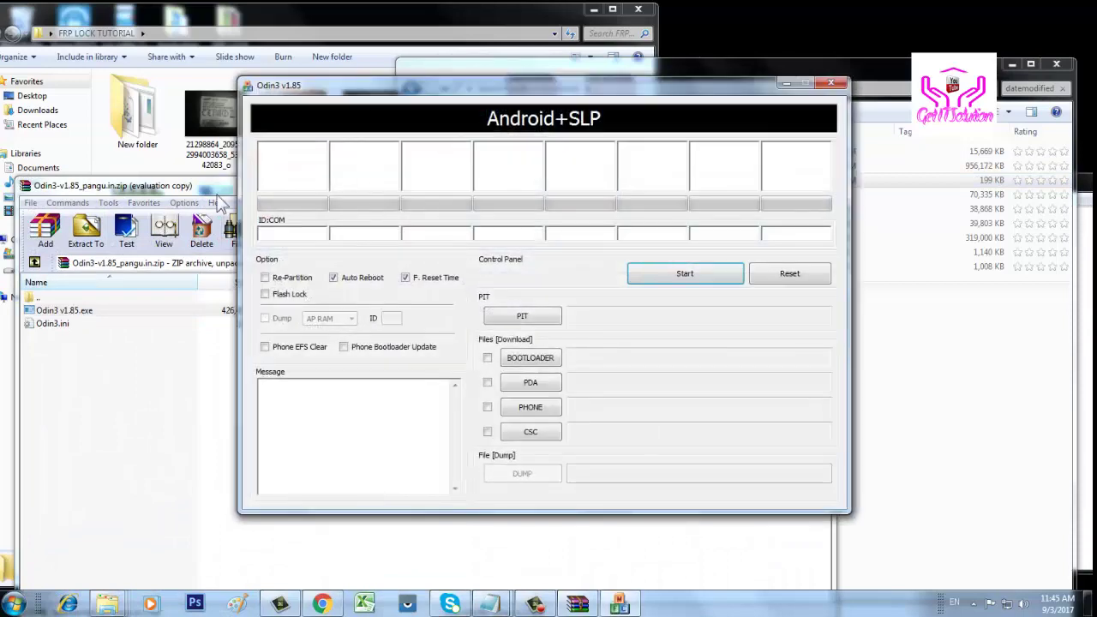
pyautogui.click(218, 187)
pyautogui.click(778, 184)
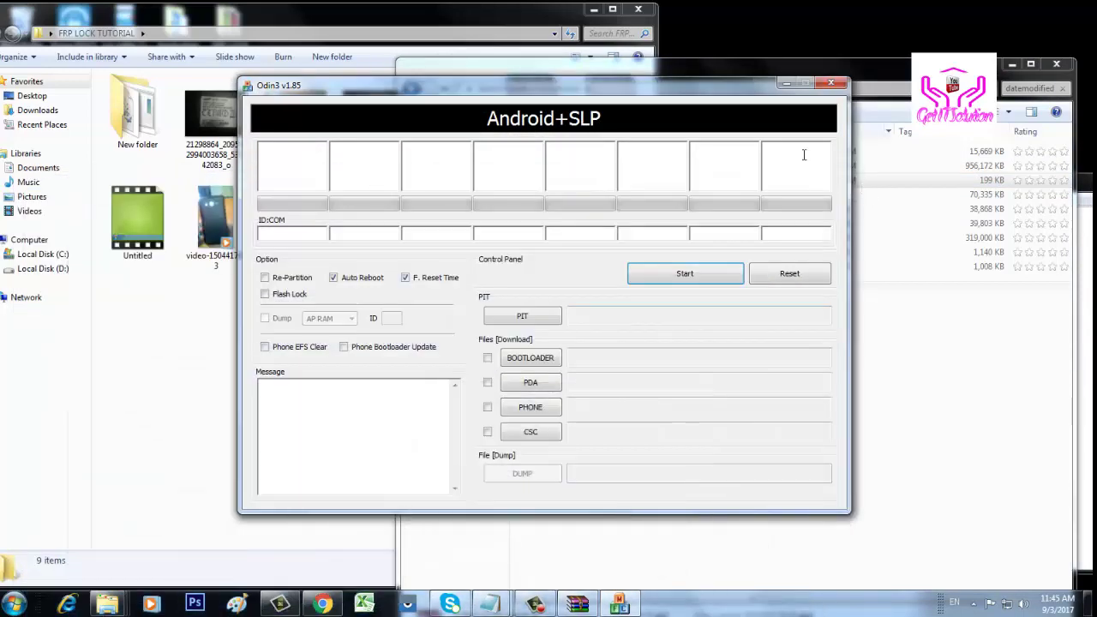
pyautogui.moveTo(733, 87); pyautogui.dragTo(720, 79)
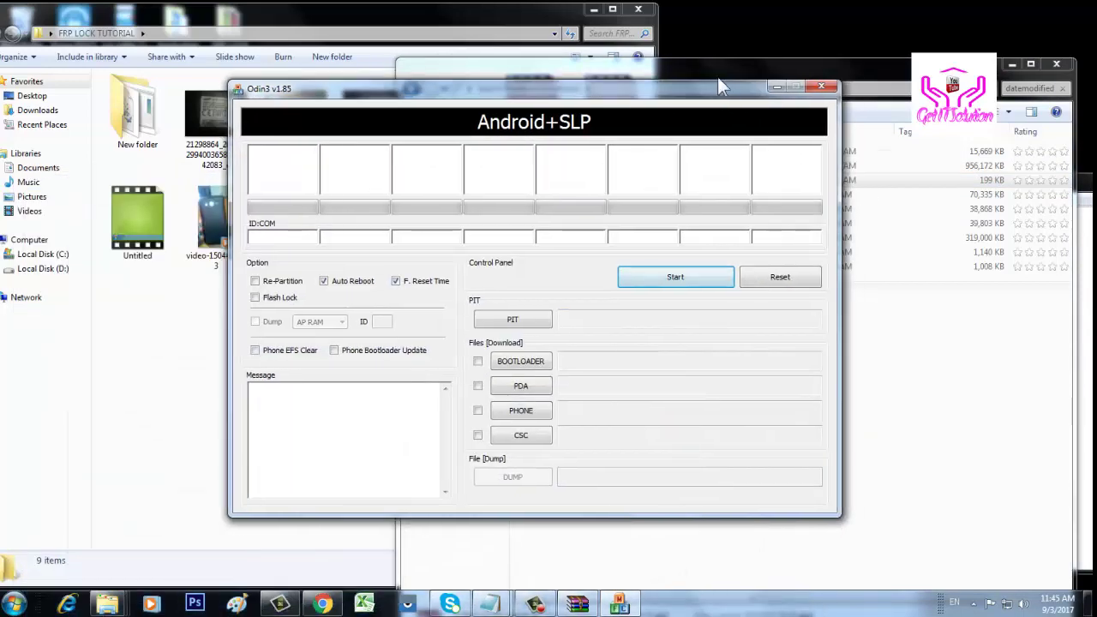
pyautogui.click(542, 594)
pyautogui.moveTo(1013, 491); pyautogui.dragTo(712, 472)
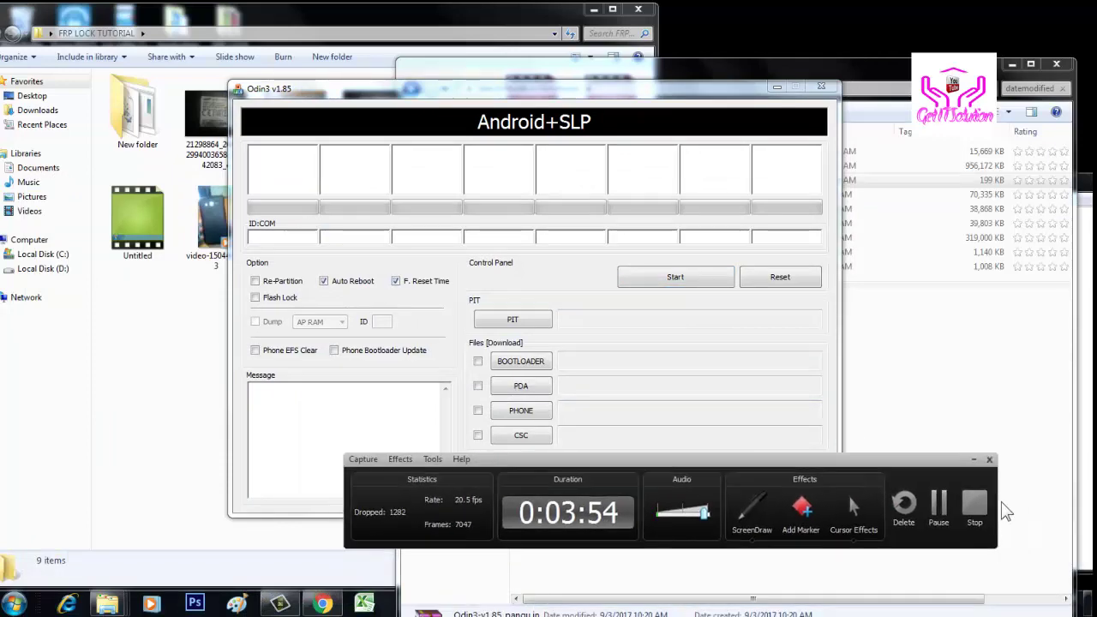
pyautogui.click(975, 511)
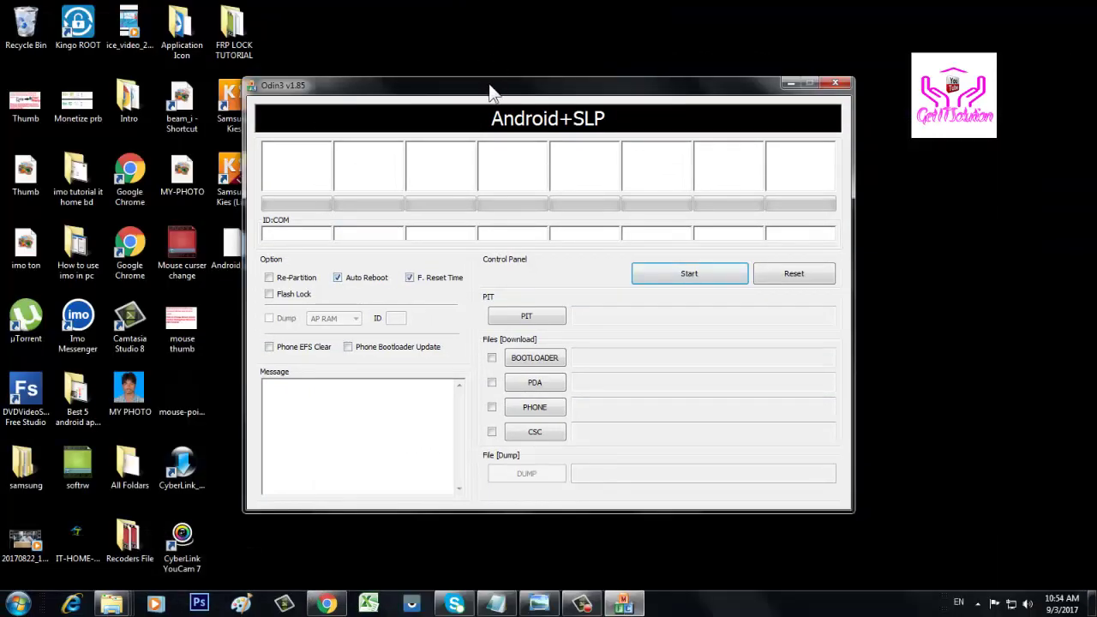
# Load J500FXXU1AOL3_J500FODD1AOL3_J500FDDU1AOL3_HOME.tar.md5 from the desktop's FRP LOCK TUTORIAL folder as the PDA file and start flashing.
pyautogui.moveTo(493, 91); pyautogui.dragTo(598, 85)
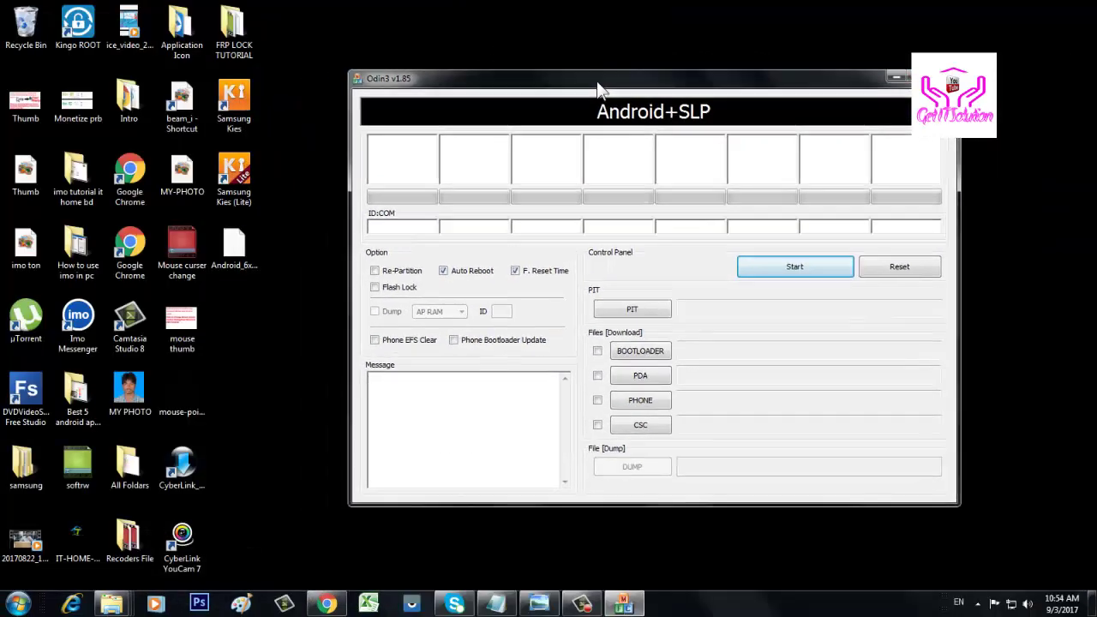
pyautogui.click(639, 376)
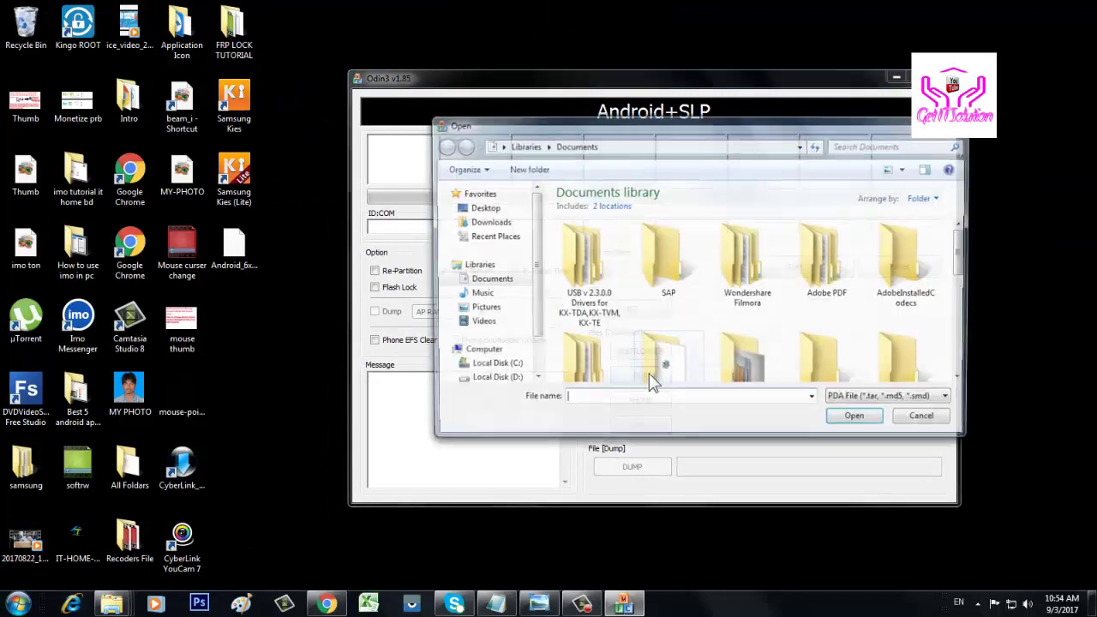
pyautogui.click(489, 210)
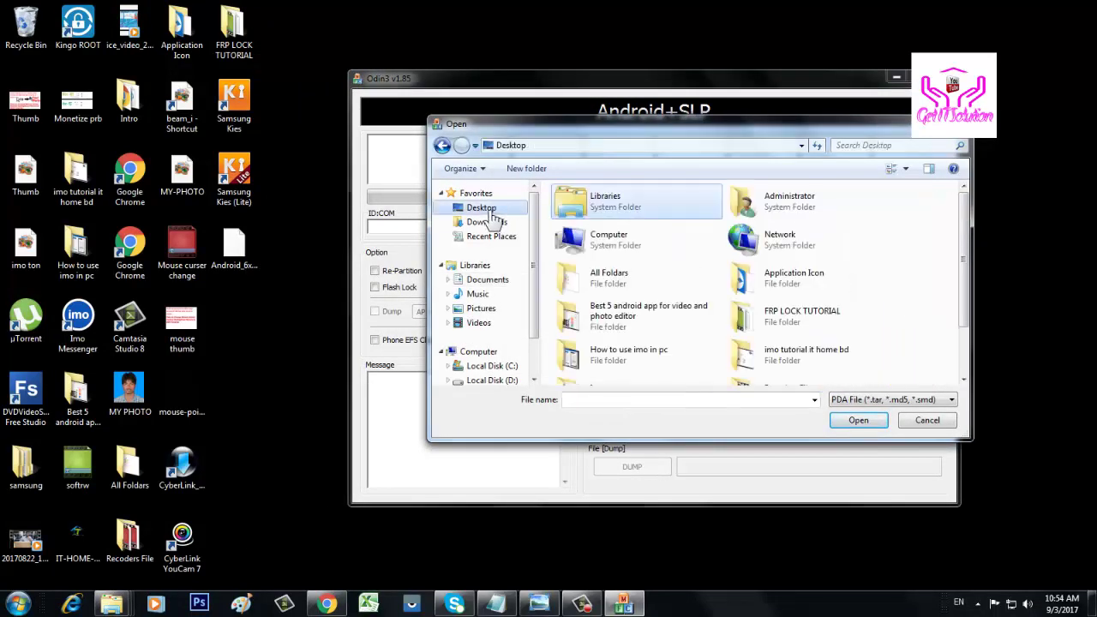
pyautogui.doubleClick(796, 321)
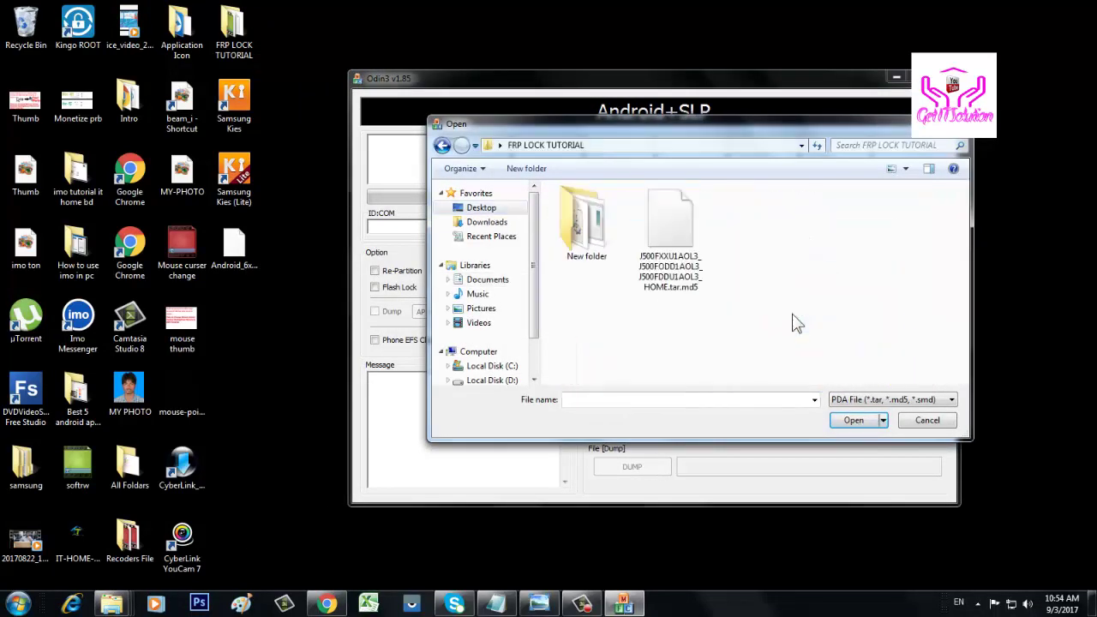
pyautogui.doubleClick(669, 239)
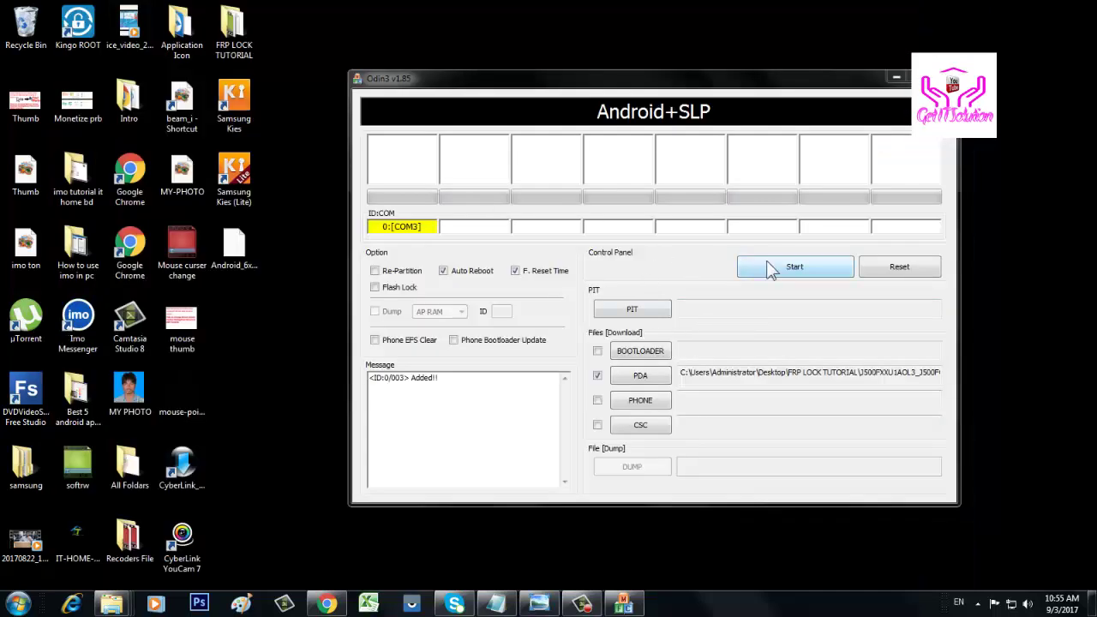
pyautogui.click(768, 264)
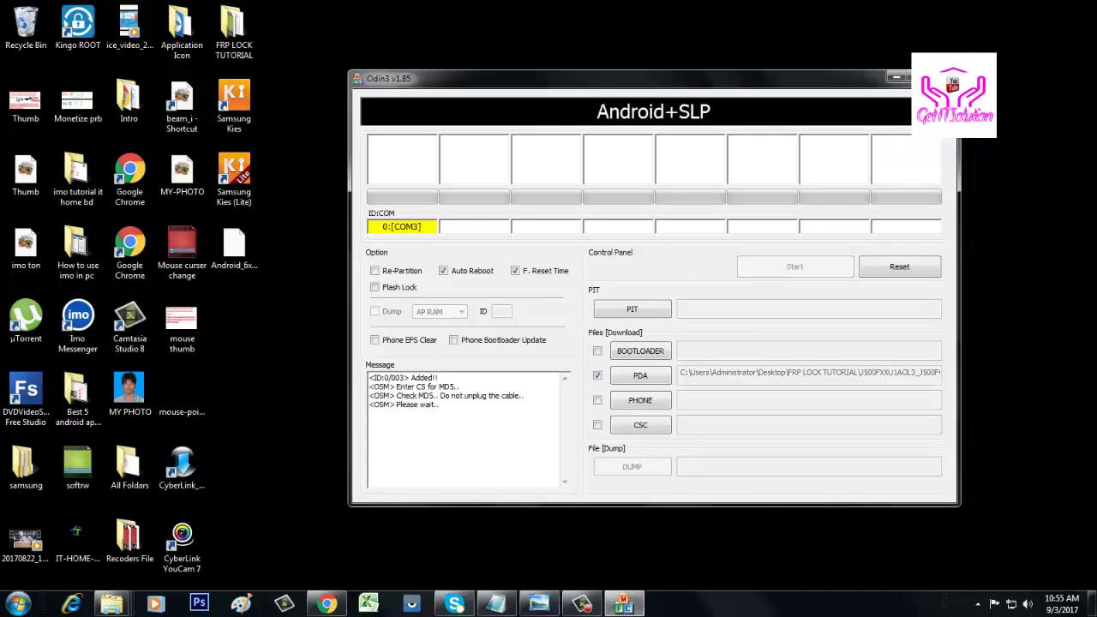
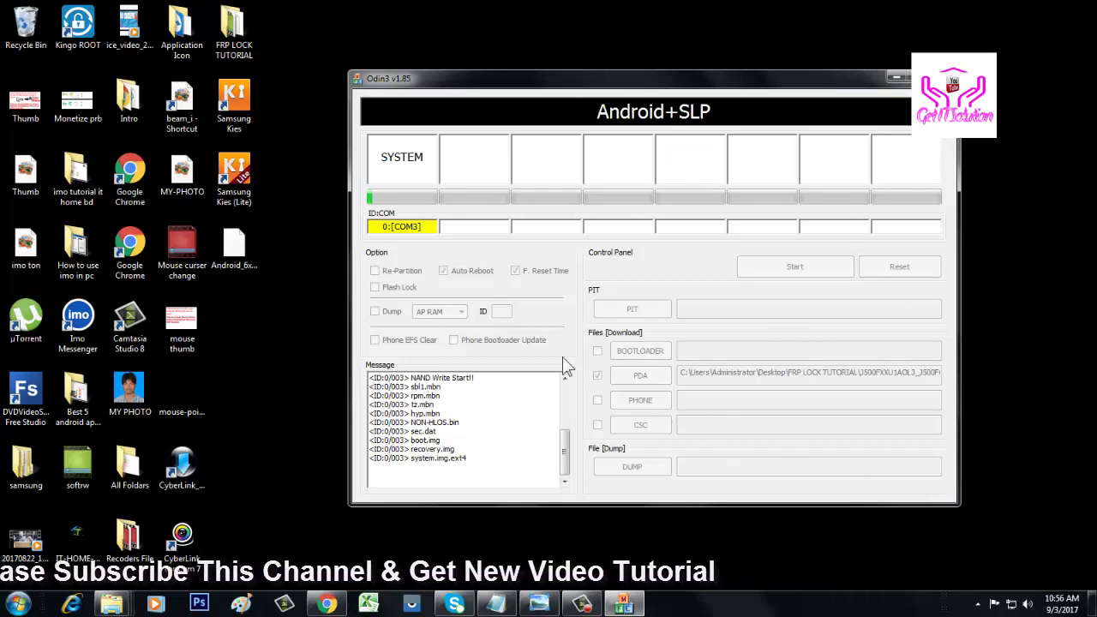
pyautogui.click(202, 465)
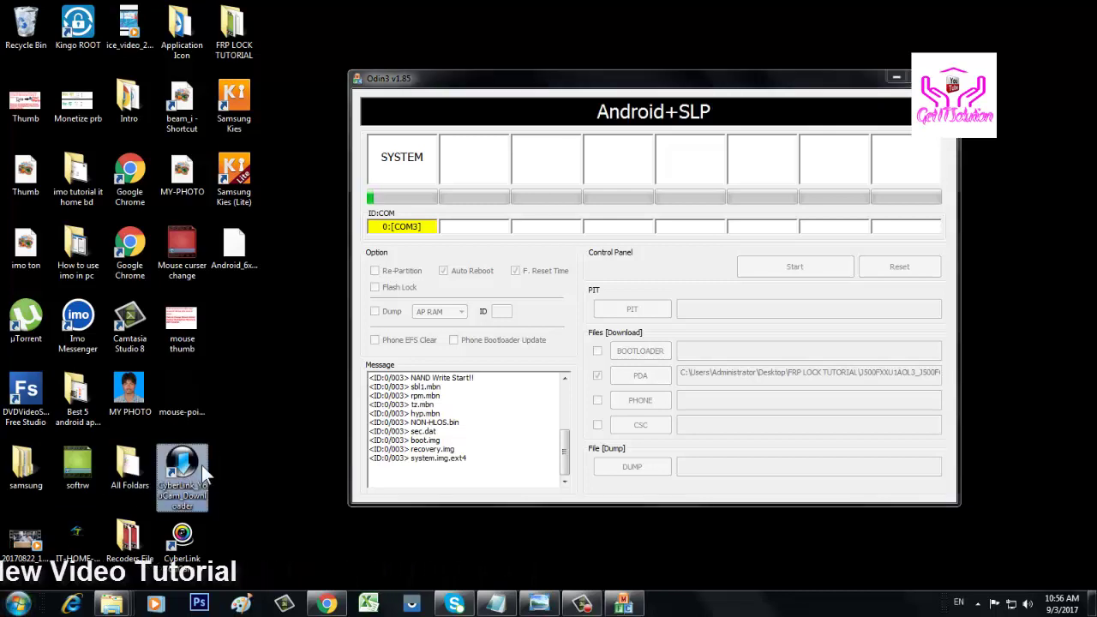
pyautogui.doubleClick(201, 465)
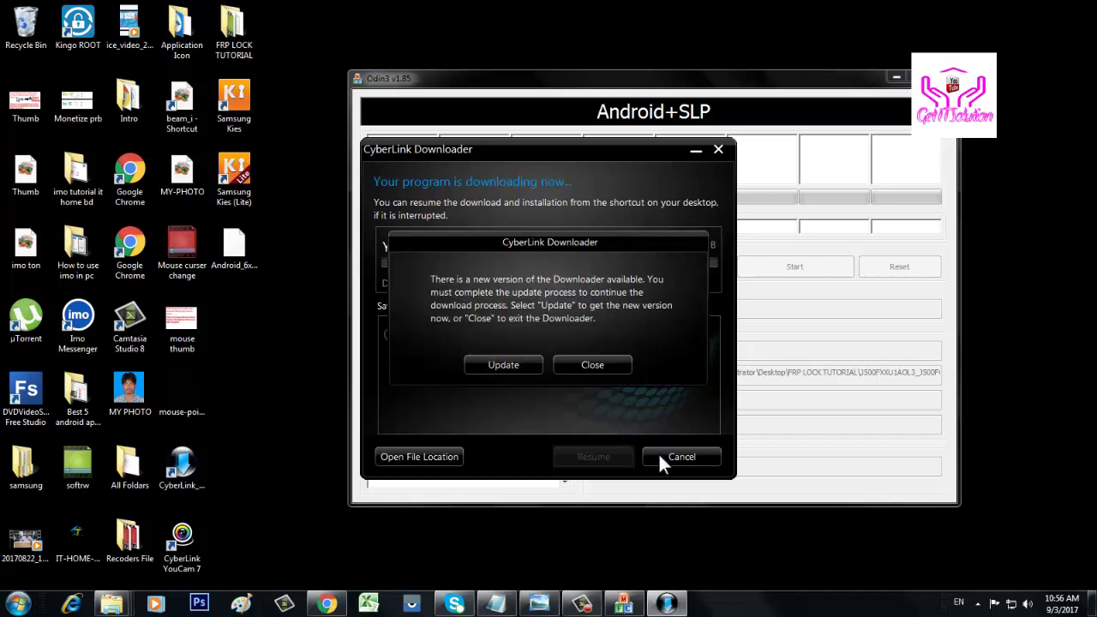
pyautogui.click(580, 366)
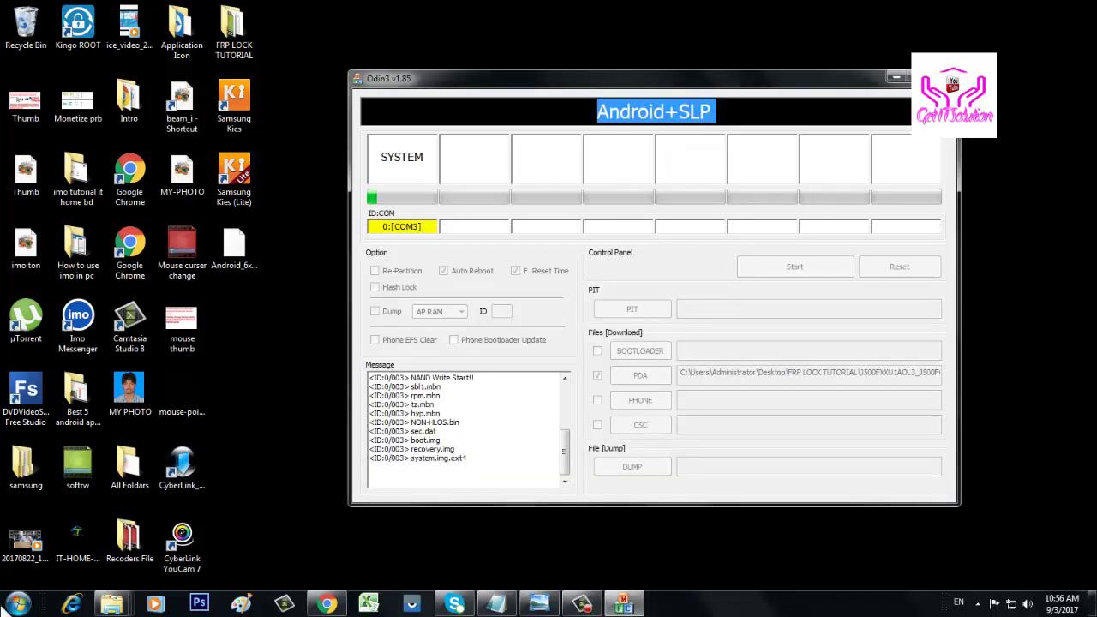
pyautogui.click(17, 604)
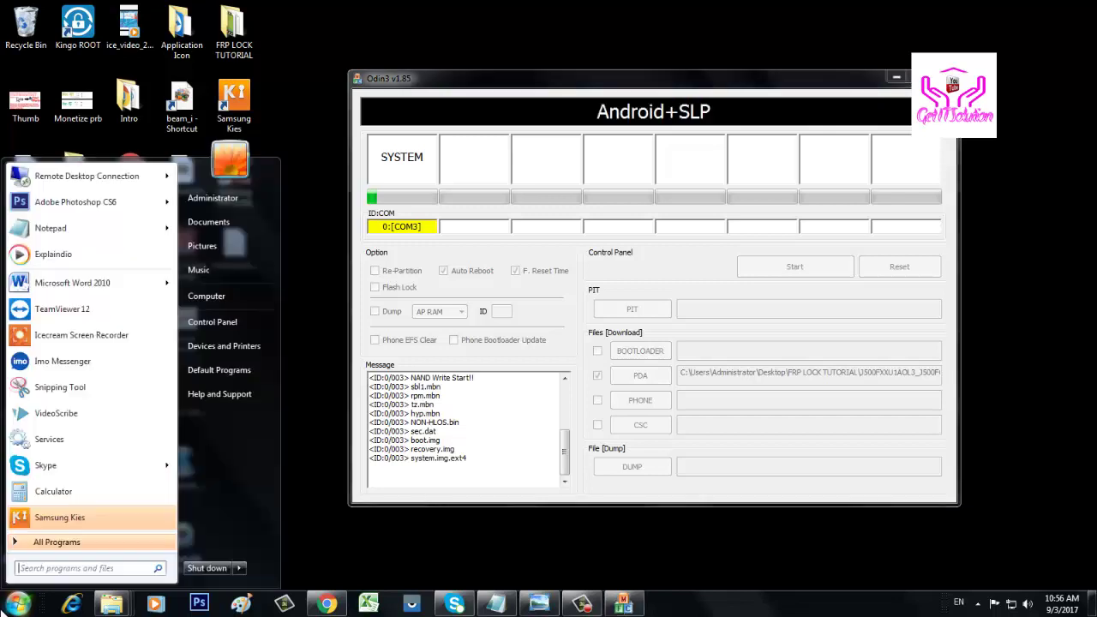
pyautogui.click(277, 81)
pyautogui.click(17, 603)
pyautogui.click(313, 541)
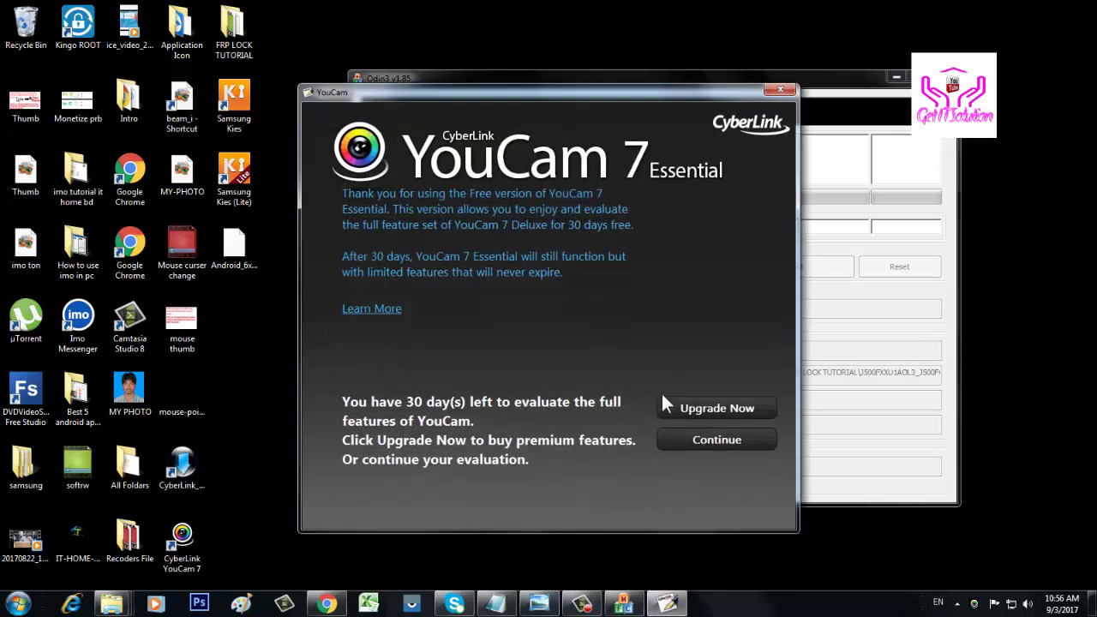
# Continue with the YouCam 7 Essential evaluation and take a photo snapshot of the phone's download screen.
pyautogui.click(719, 439)
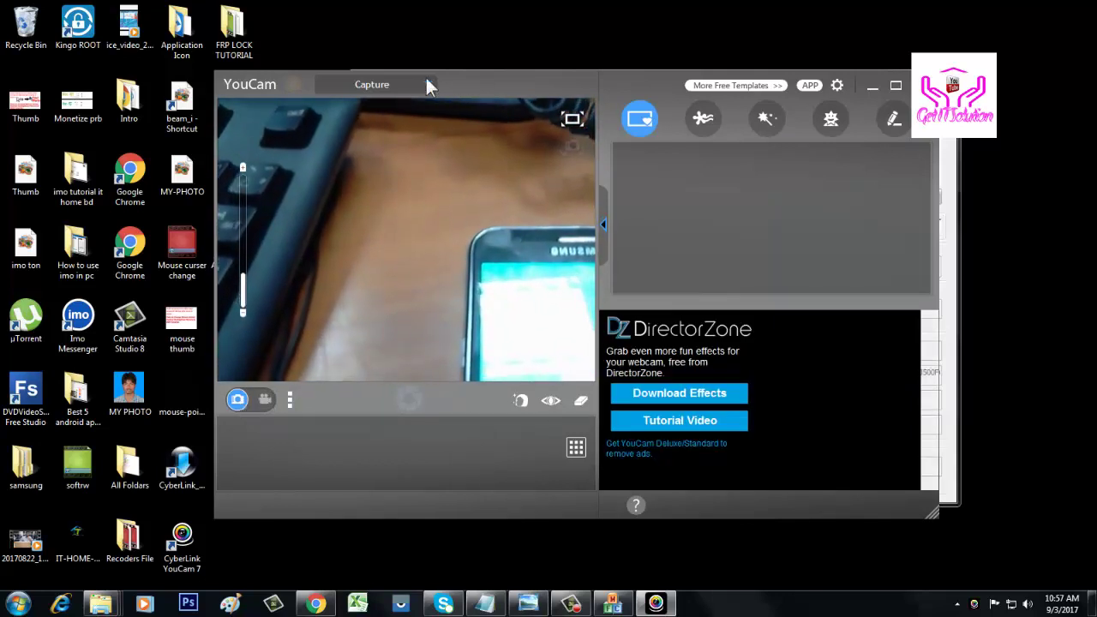
pyautogui.click(426, 84)
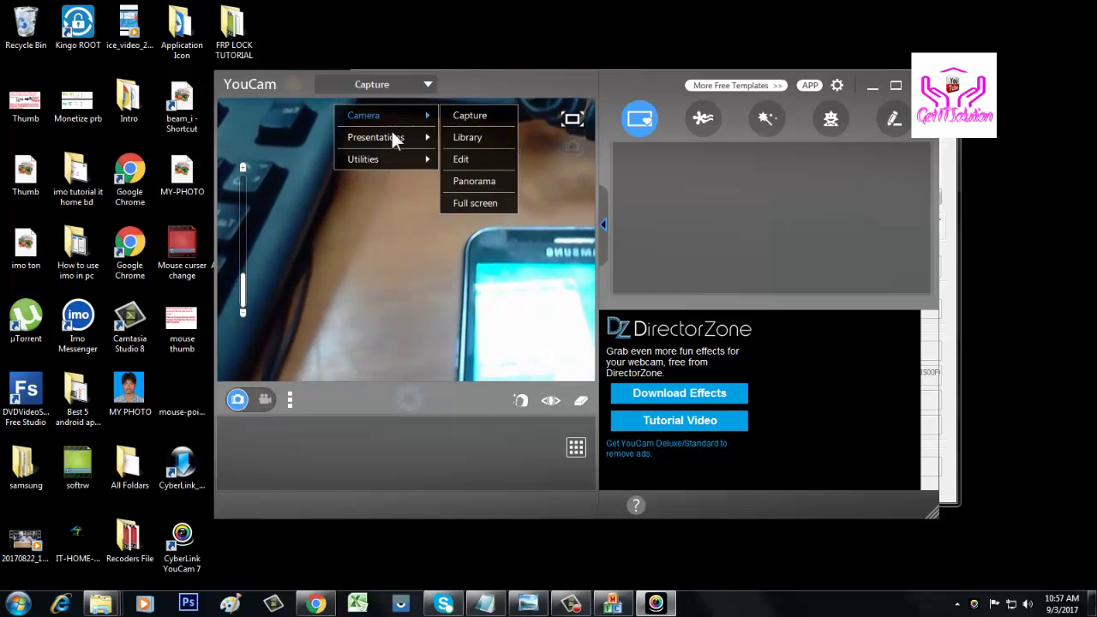
pyautogui.click(468, 204)
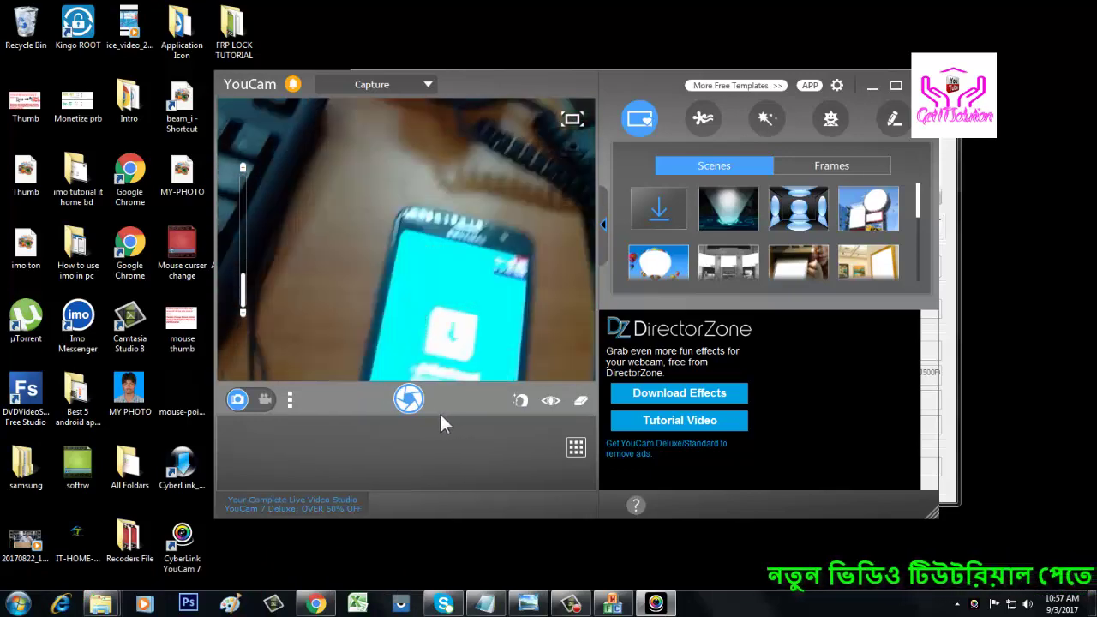
pyautogui.click(416, 409)
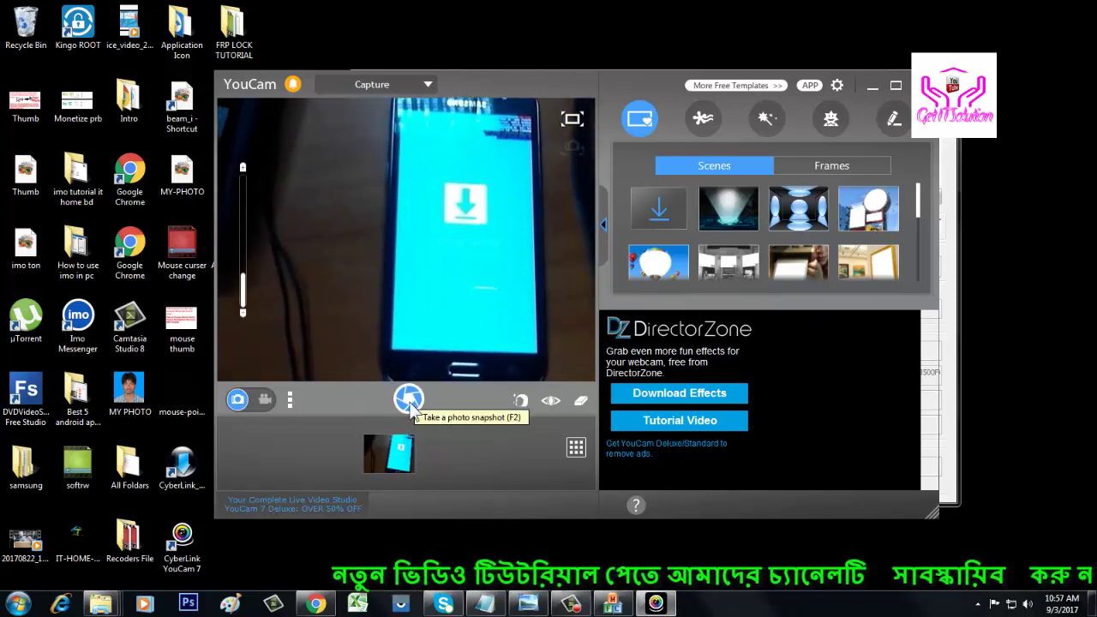
# Record a webcam video of the phone's download screen, pause the recording and minimize YouCam.
pyautogui.click(280, 407)
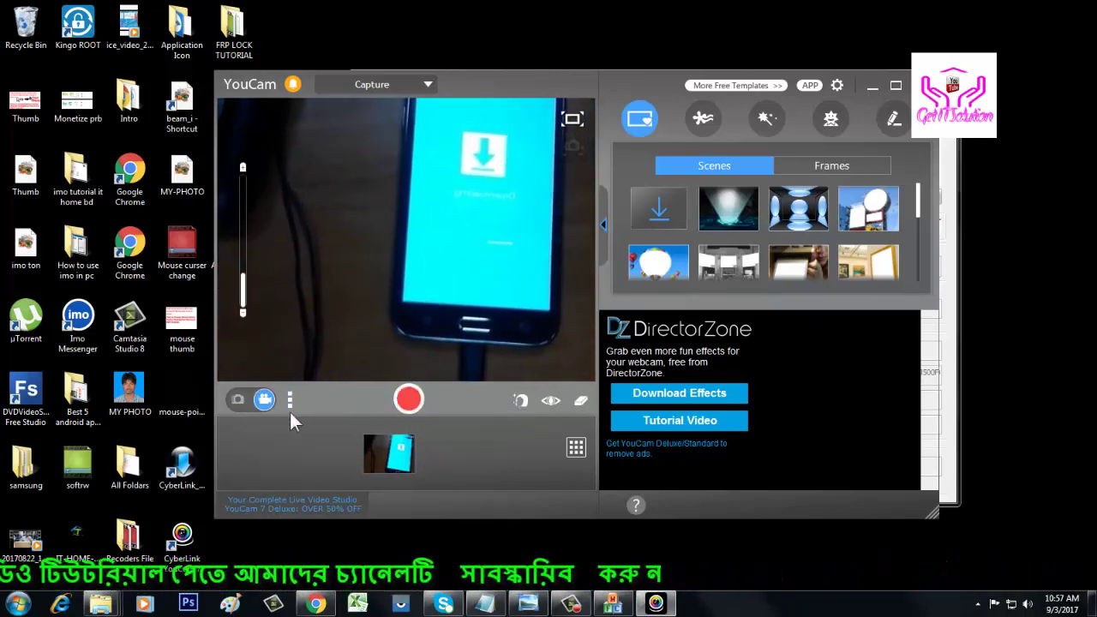
pyautogui.click(415, 406)
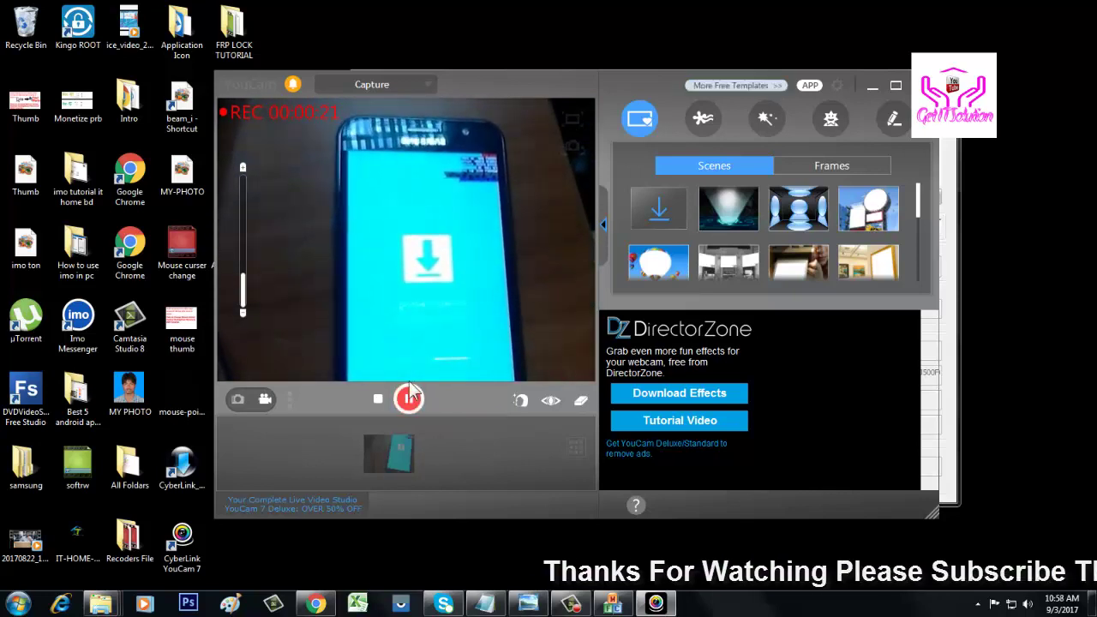
pyautogui.click(409, 400)
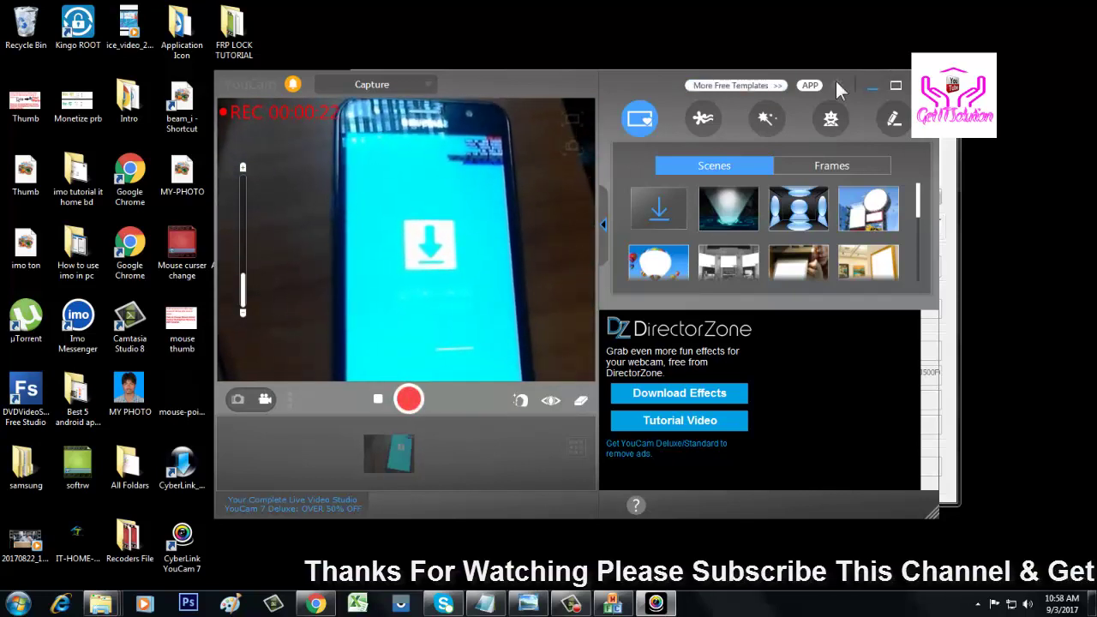
pyautogui.click(870, 85)
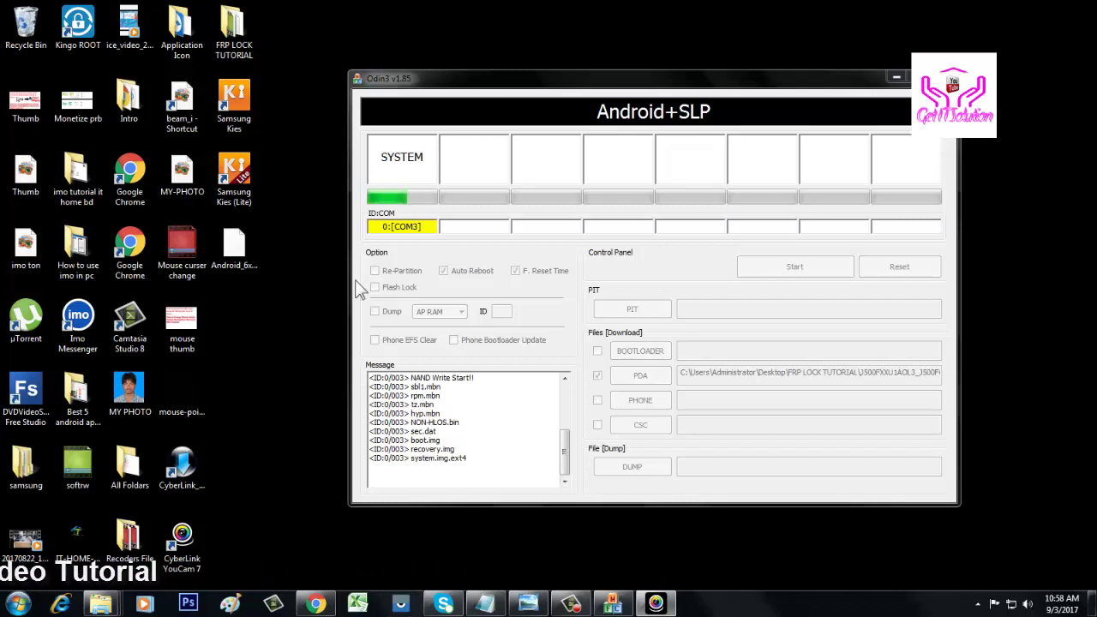
# Restore YouCam and record another webcam segment, pausing it before minimizing the window.
pyautogui.click(648, 604)
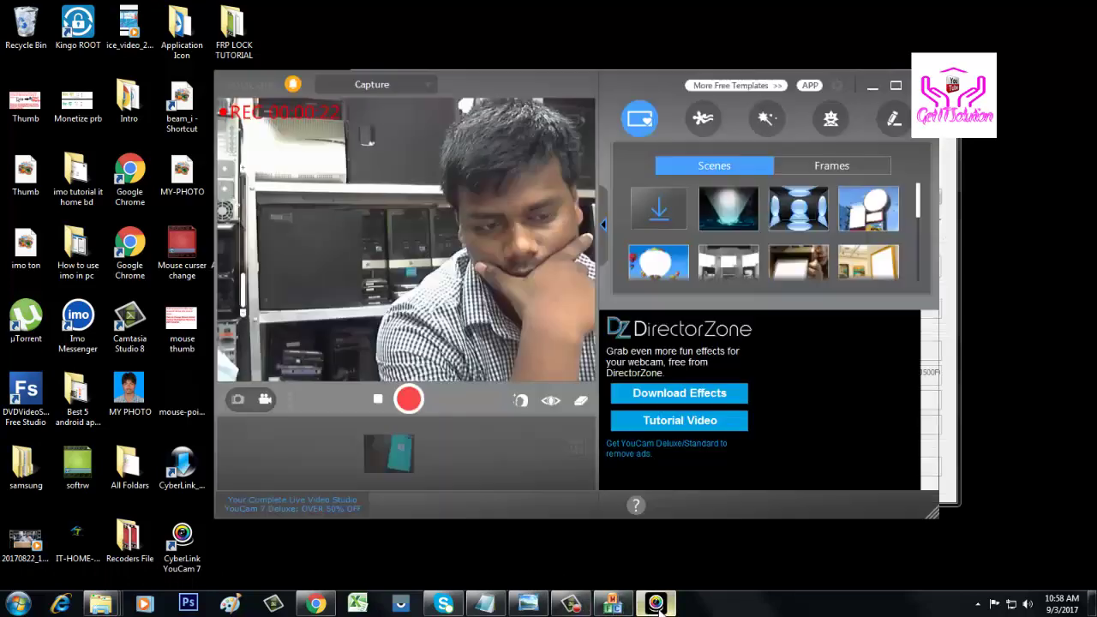
pyautogui.click(415, 406)
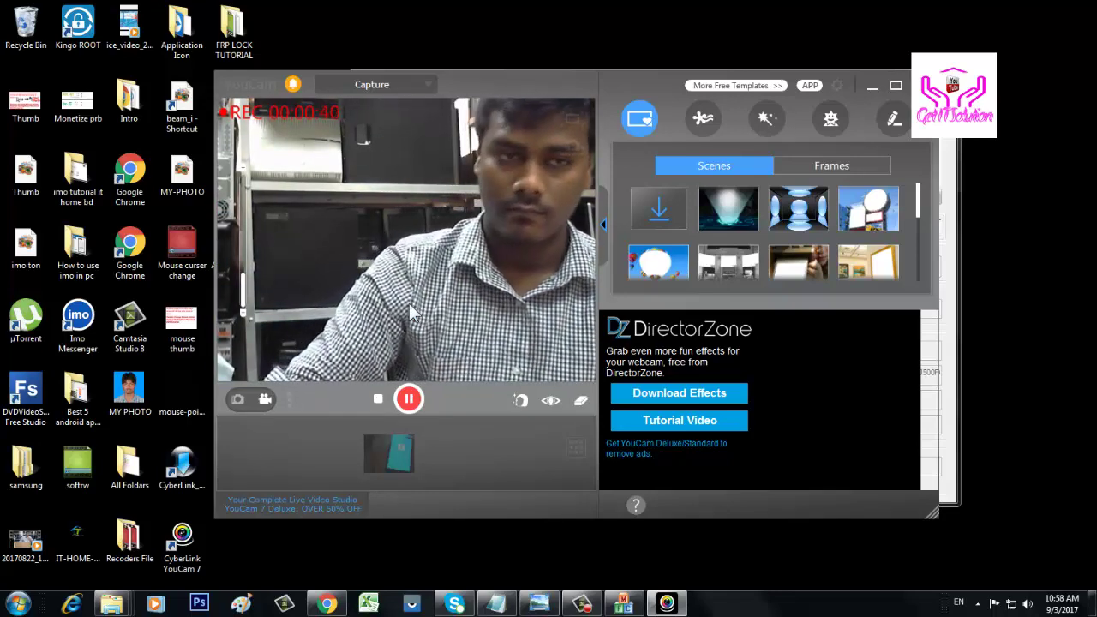
pyautogui.click(409, 402)
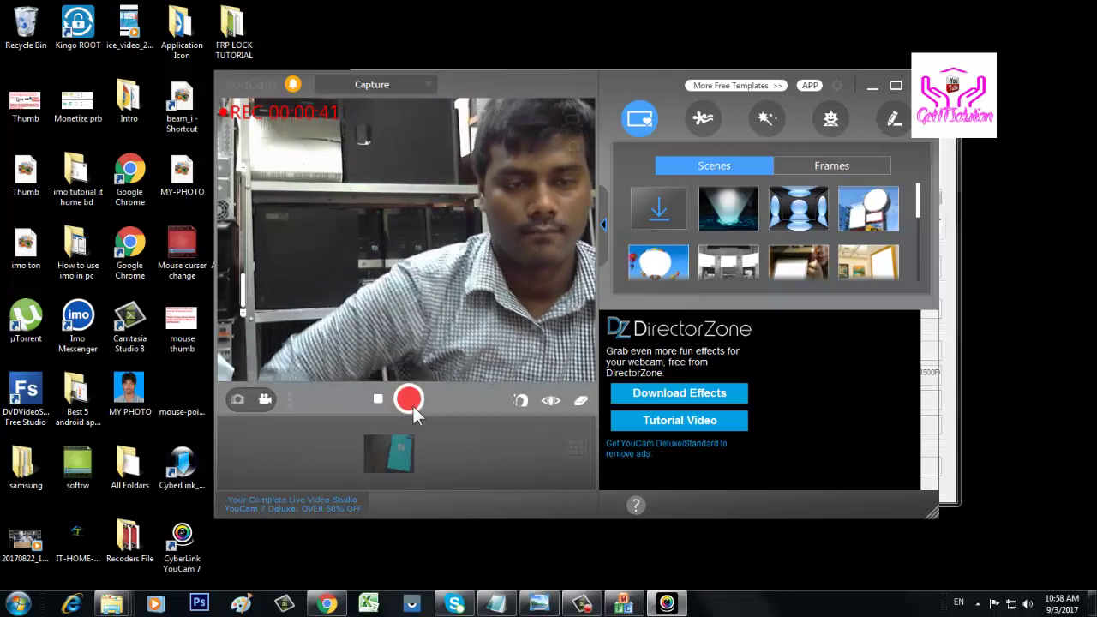
pyautogui.click(871, 93)
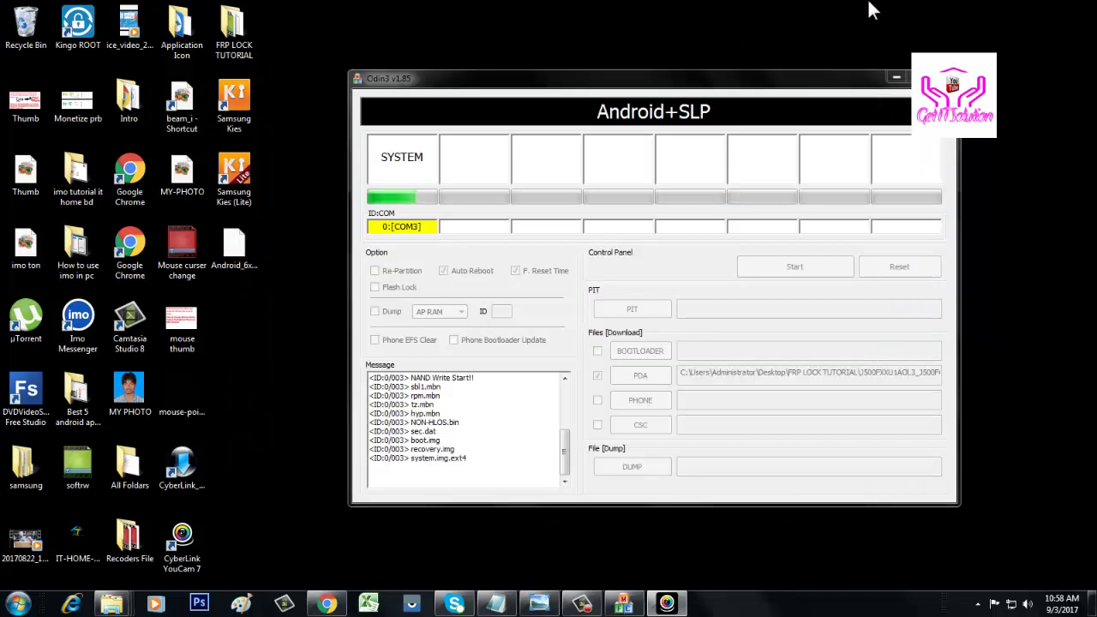
pyautogui.rightClick(1029, 147)
pyautogui.rightClick(1029, 147)
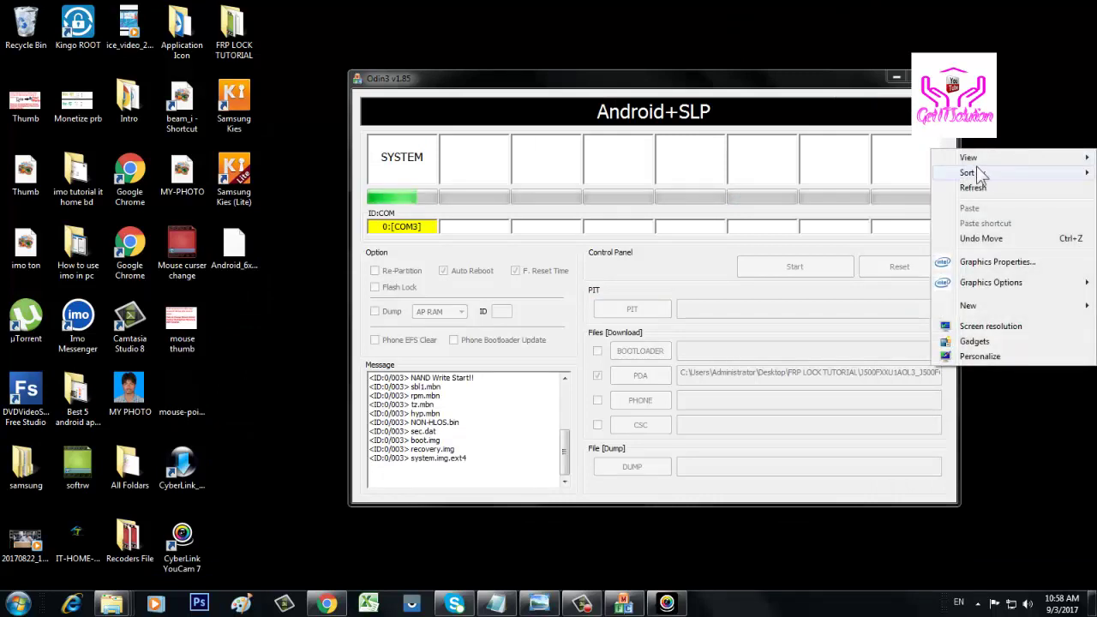
pyautogui.click(978, 187)
pyautogui.rightClick(1027, 110)
pyautogui.click(1003, 152)
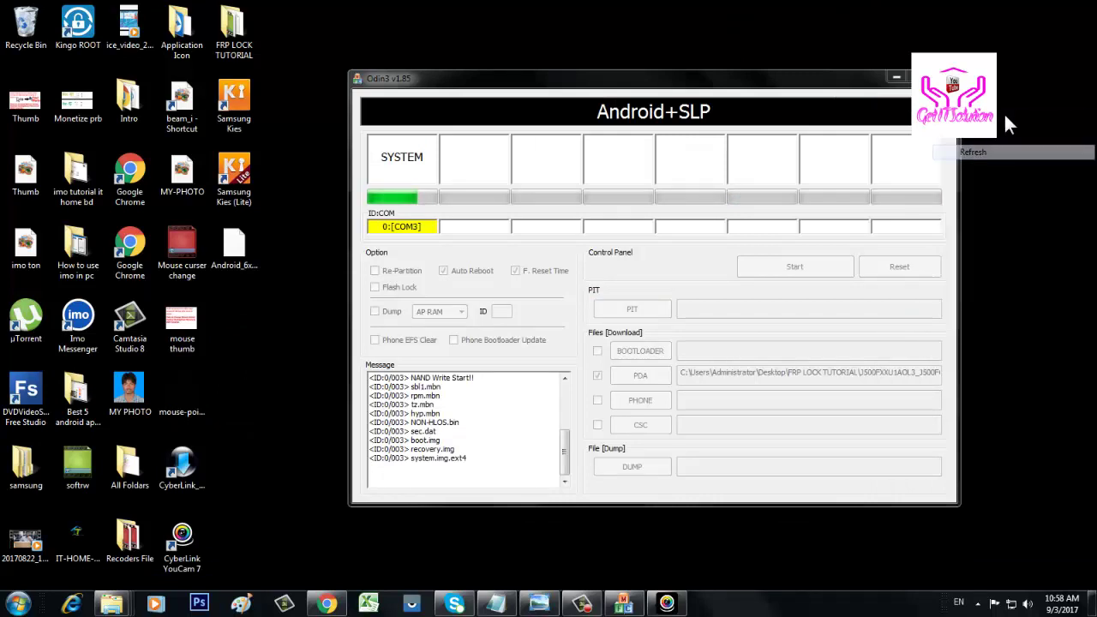
pyautogui.rightClick(1004, 111)
pyautogui.click(1018, 151)
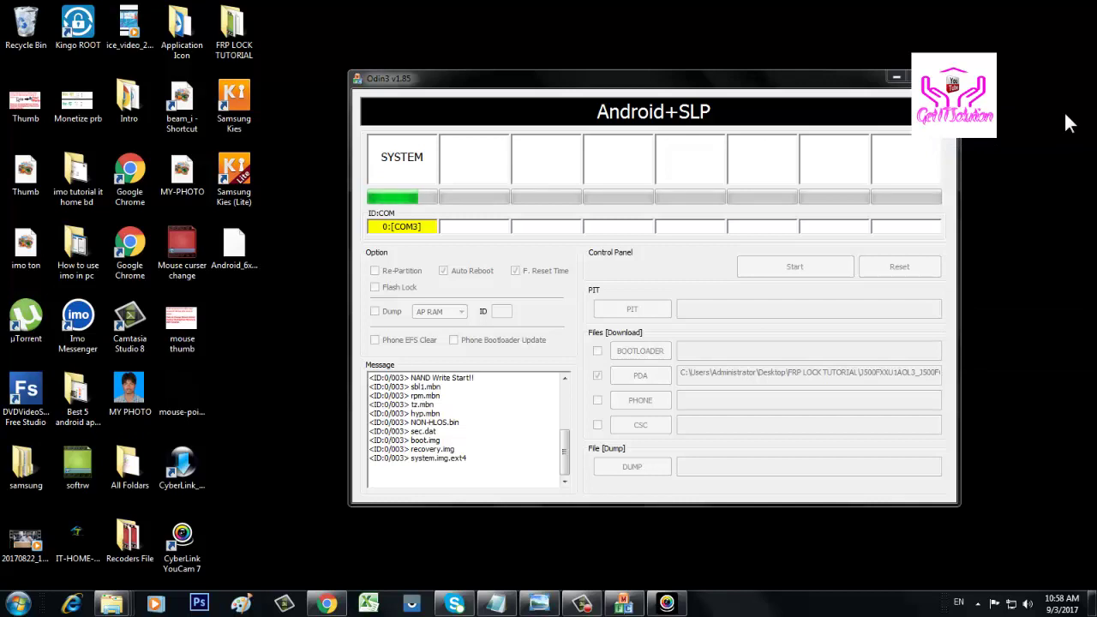
pyautogui.moveTo(579, 607)
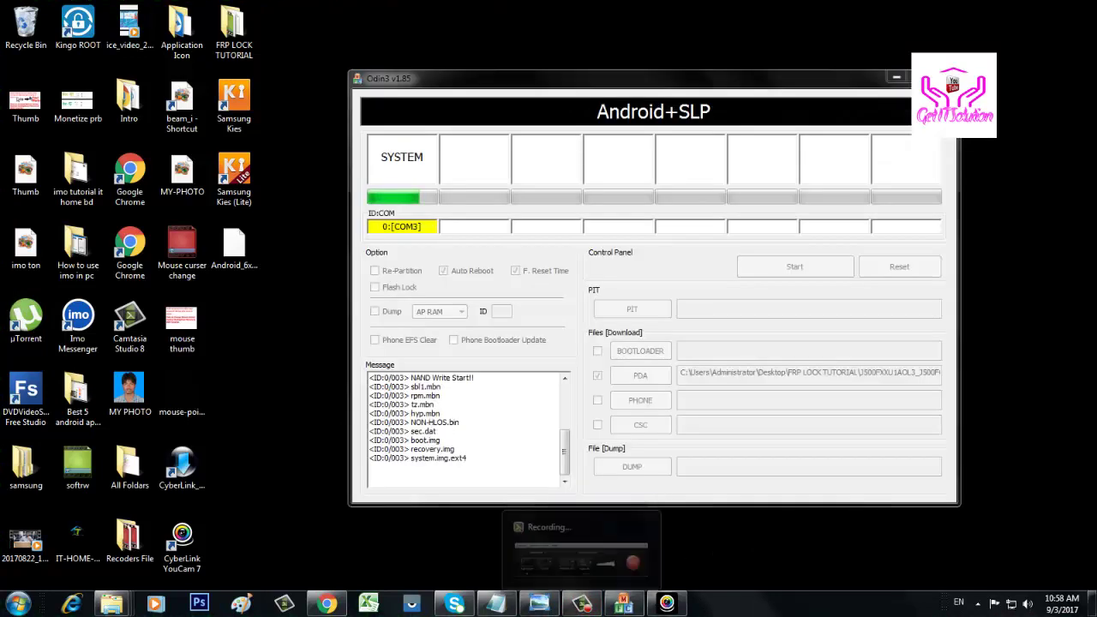
pyautogui.rightClick(1012, 124)
pyautogui.click(1004, 112)
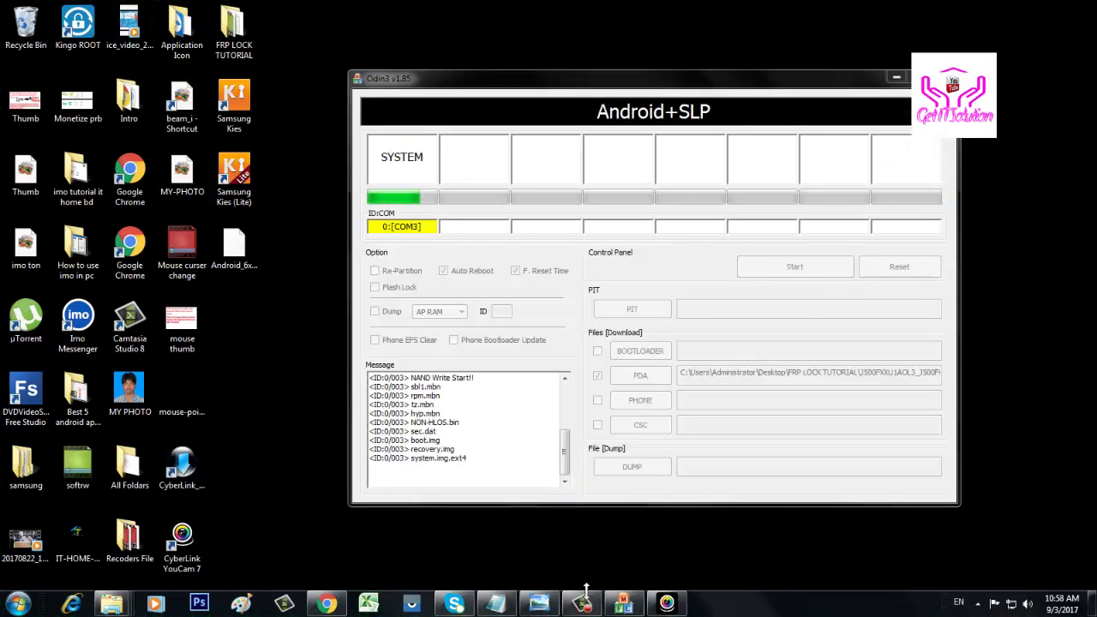
pyautogui.moveTo(589, 605)
pyautogui.rightClick(281, 194)
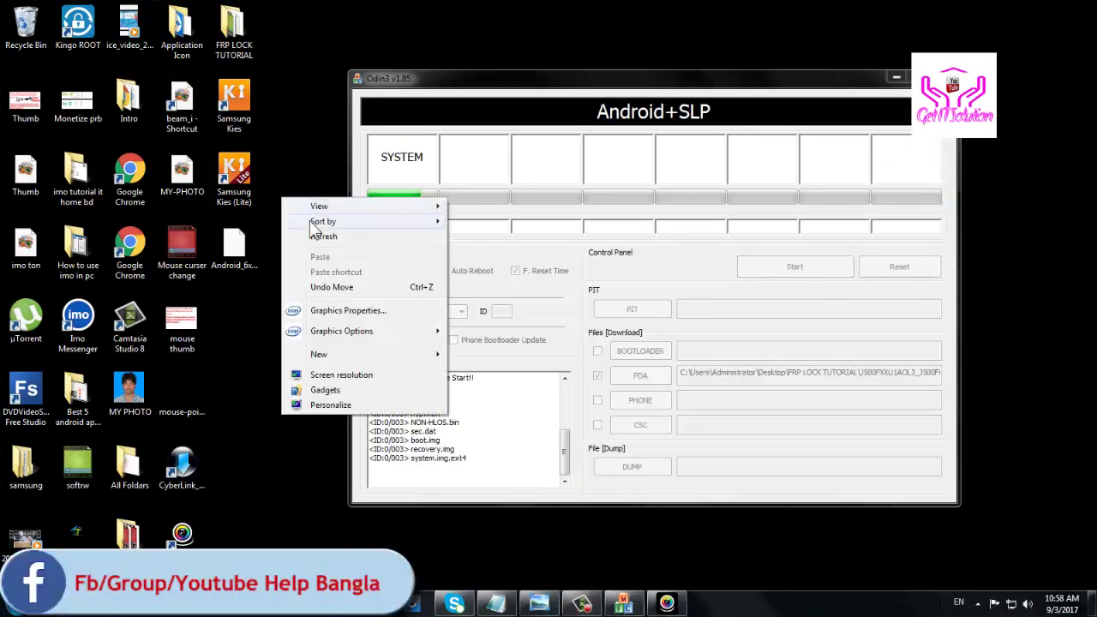
pyautogui.click(316, 232)
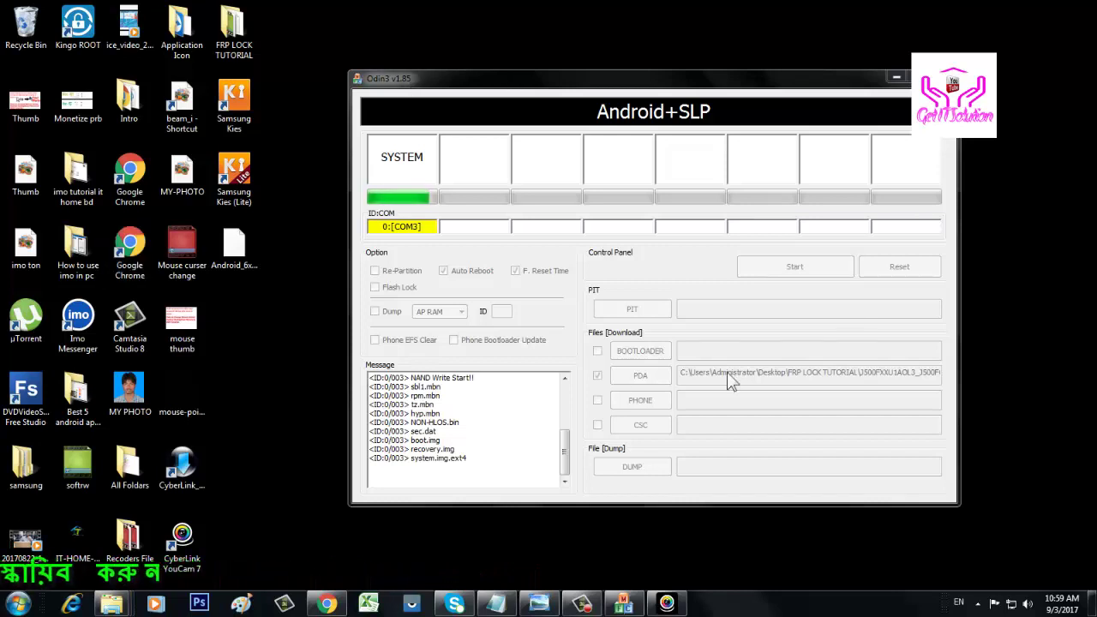
pyautogui.rightClick(293, 120)
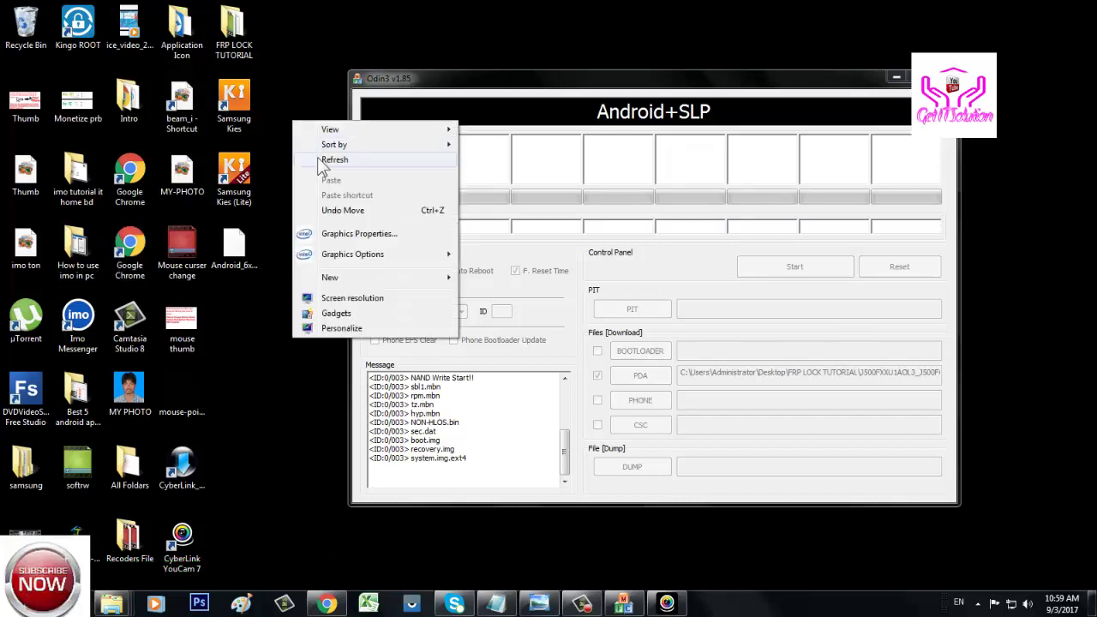
pyautogui.rightClick(311, 129)
pyautogui.click(336, 169)
pyautogui.rightClick(295, 133)
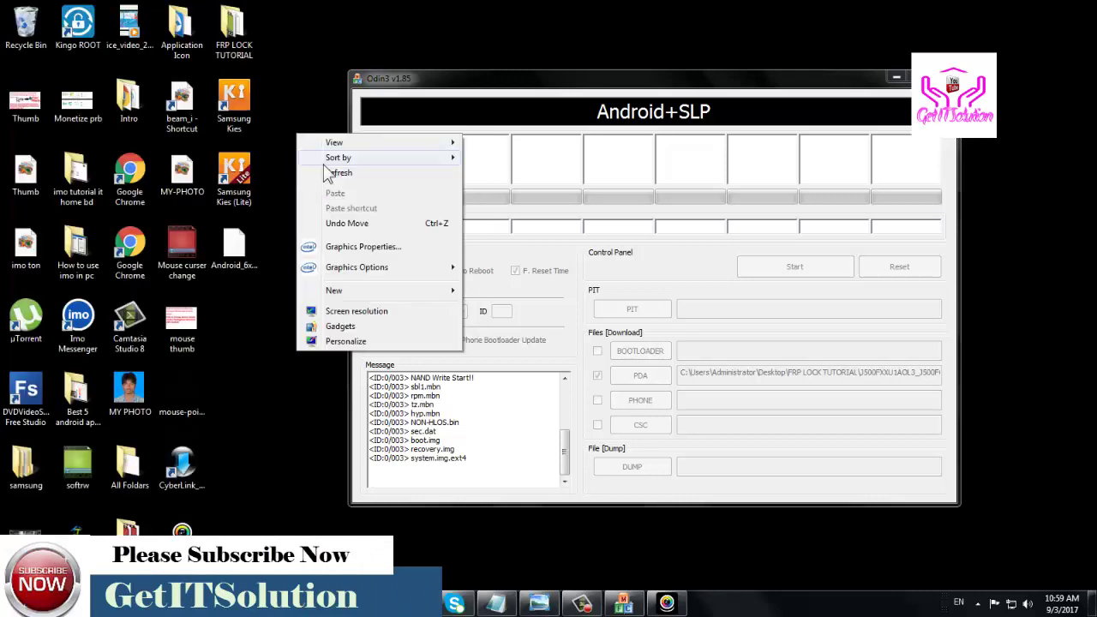
pyautogui.click(324, 169)
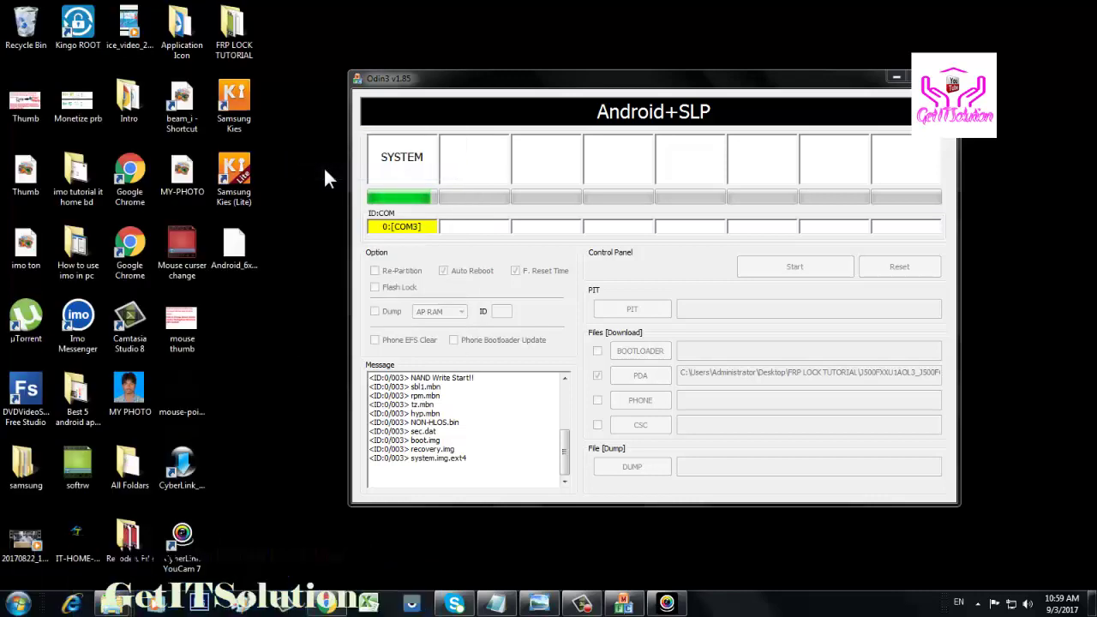
pyautogui.rightClick(266, 151)
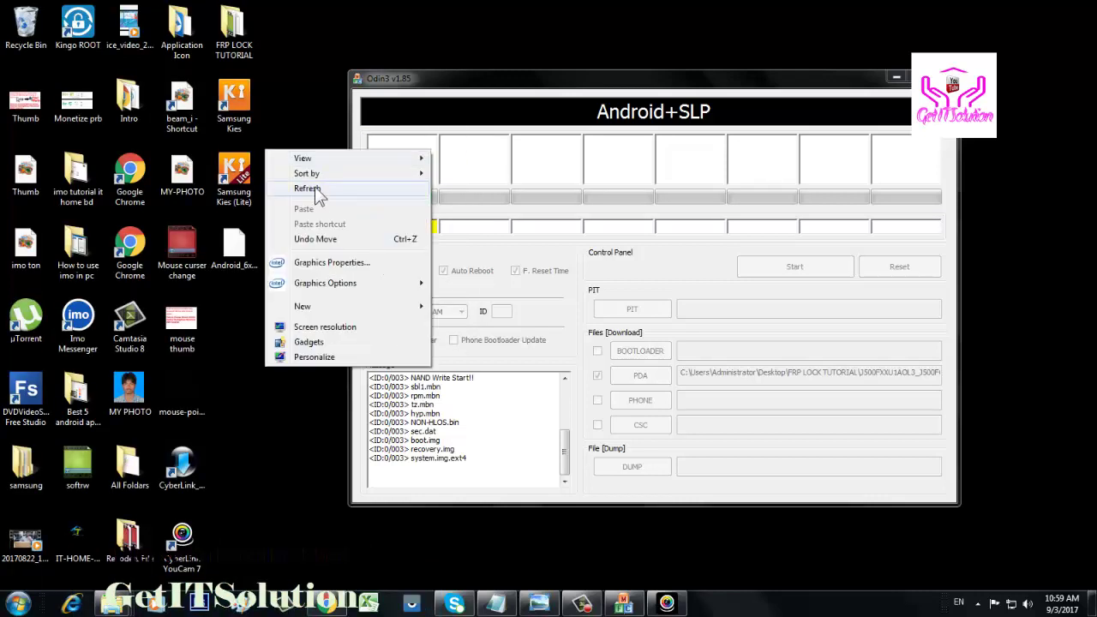
pyautogui.click(283, 190)
pyautogui.rightClick(262, 120)
pyautogui.click(304, 156)
pyautogui.rightClick(276, 97)
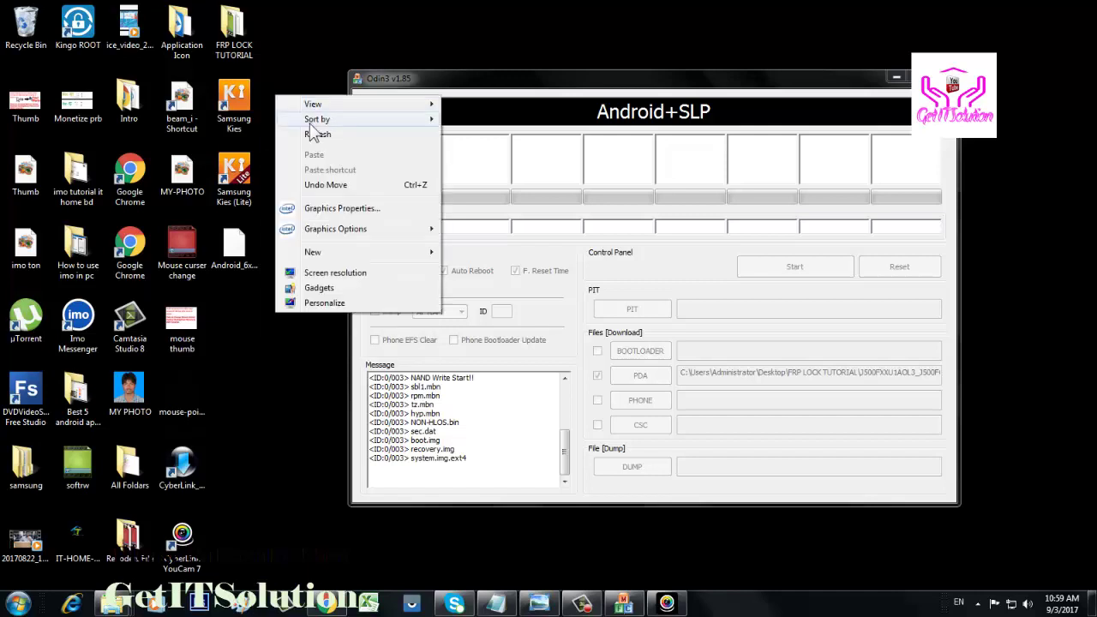
pyautogui.click(309, 135)
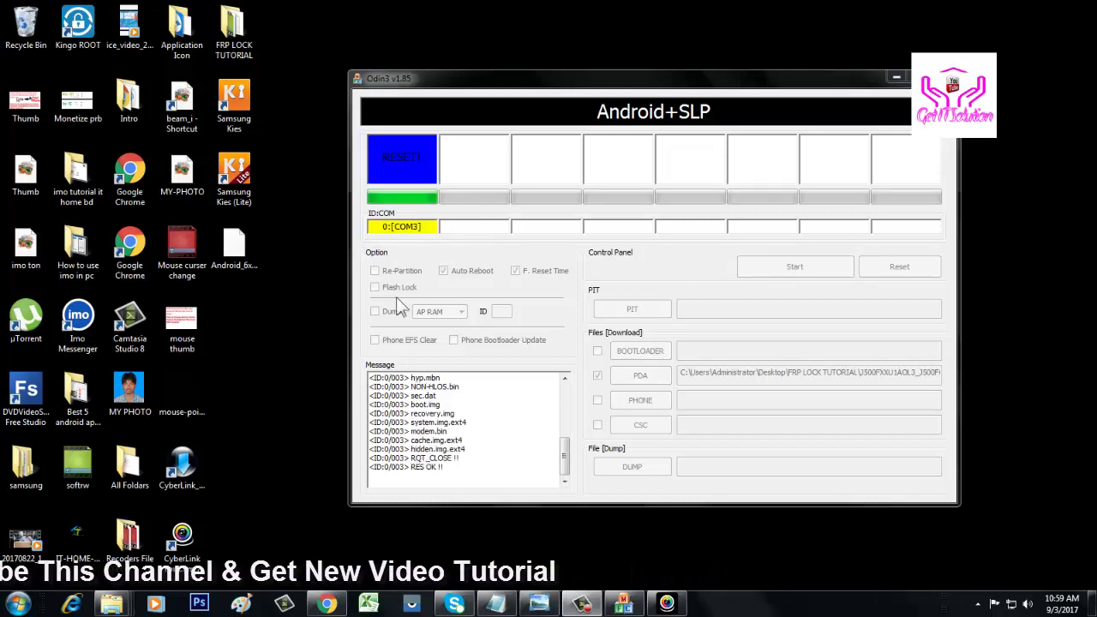
pyautogui.moveTo(363, 122); pyautogui.dragTo(442, 237)
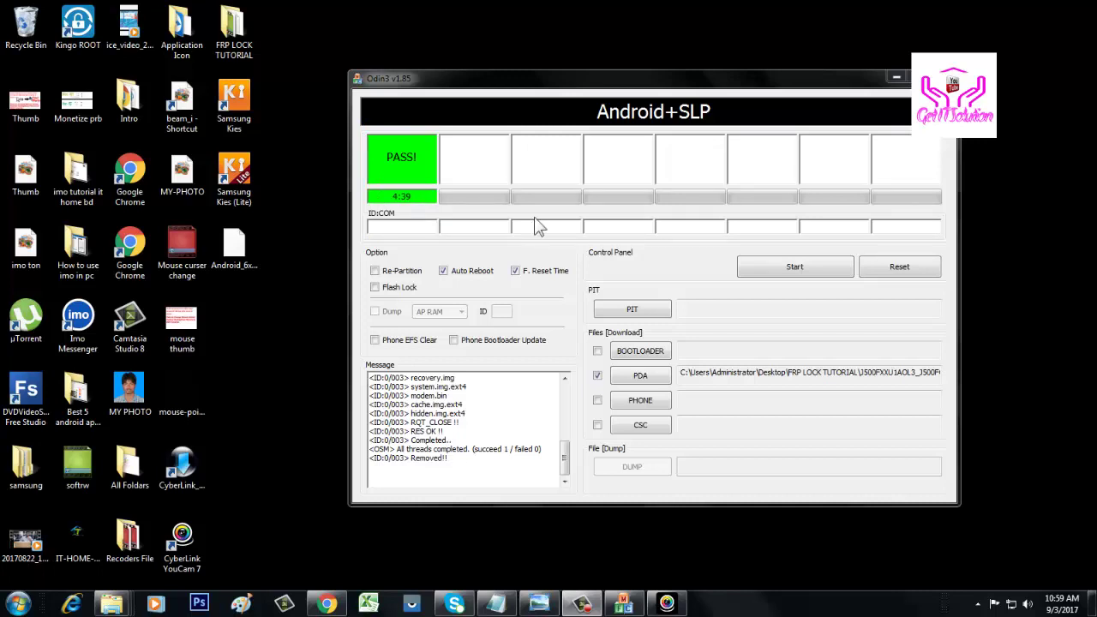
# Restore YouCam and resume the webcam recording of the phone, then minimize YouCam and move the Driver Software Installation window up.
pyautogui.click(656, 604)
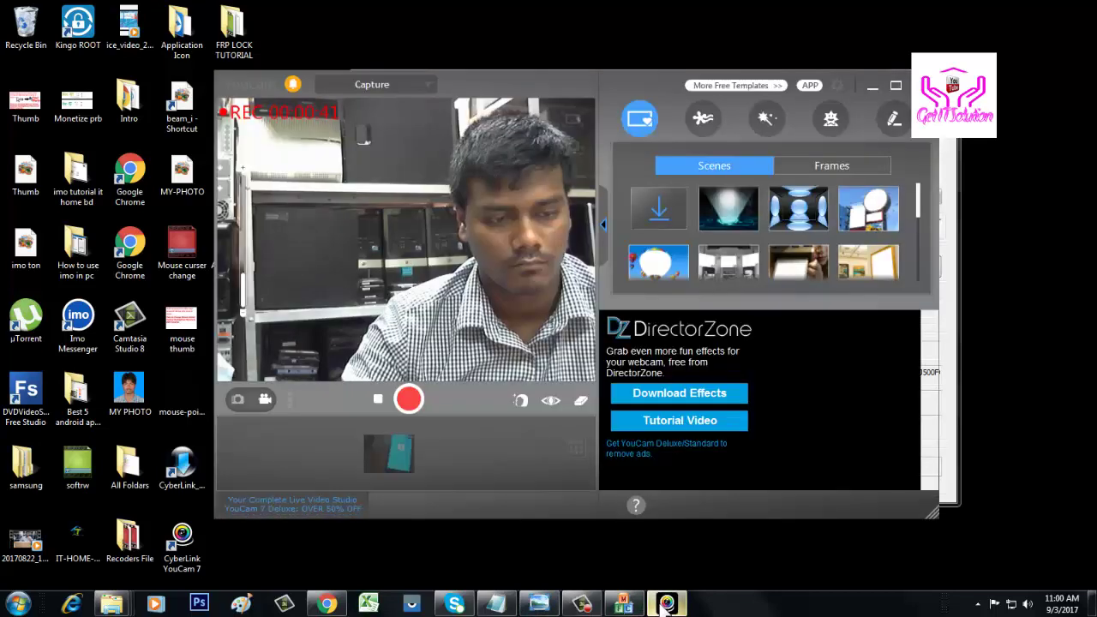
pyautogui.click(412, 401)
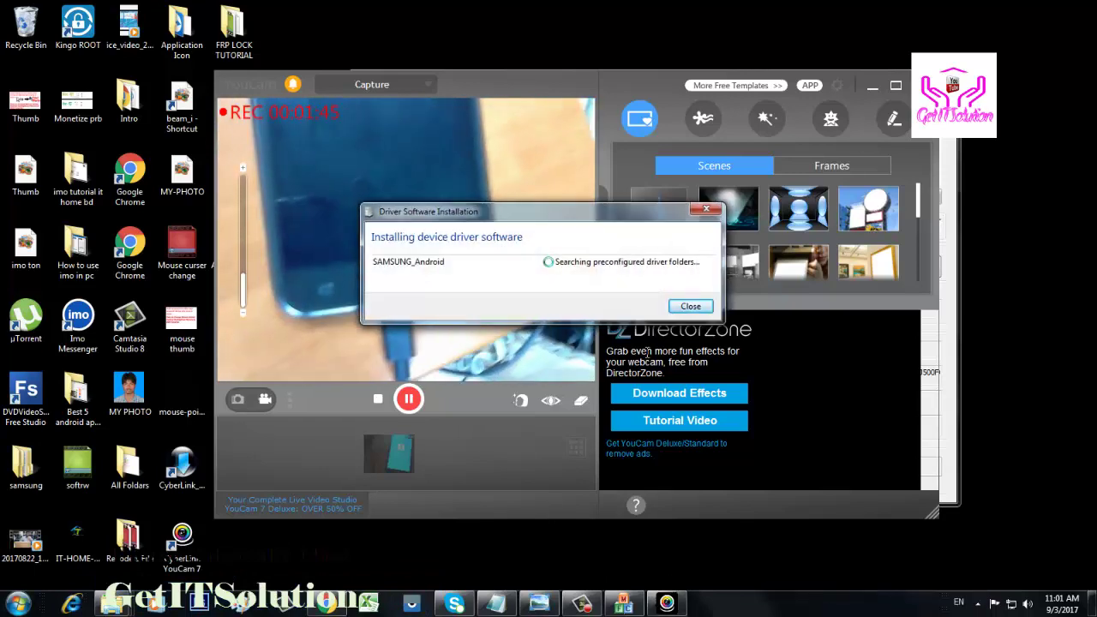
pyautogui.moveTo(506, 361); pyautogui.dragTo(744, 271)
pyautogui.moveTo(886, 251); pyautogui.dragTo(651, 128)
pyautogui.rightClick(996, 134)
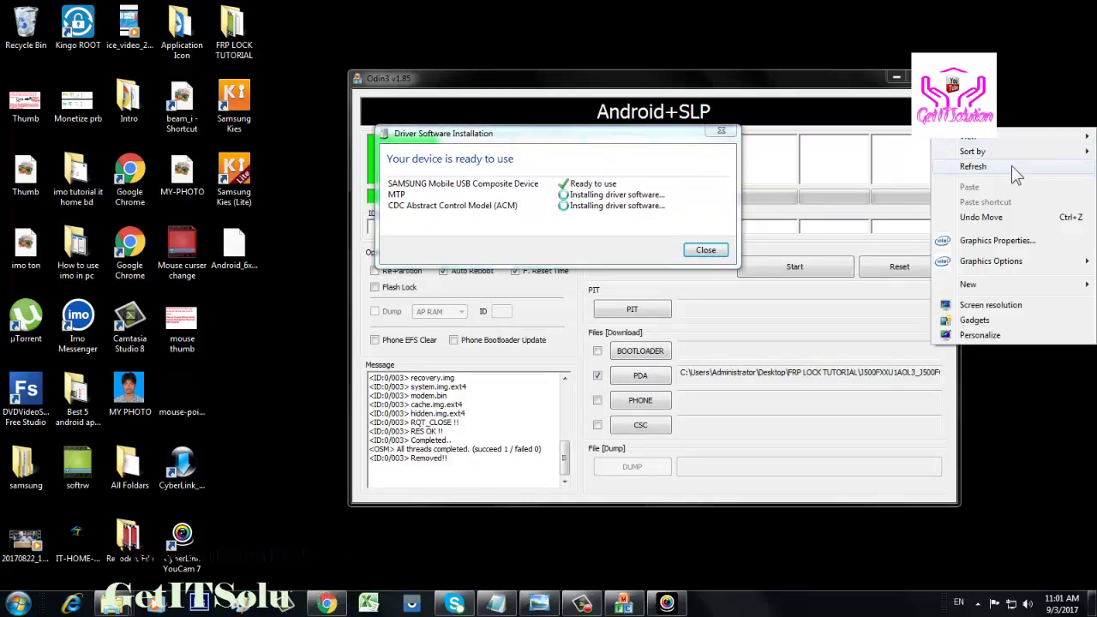
pyautogui.press('Escape')
pyautogui.rightClick(996, 133)
pyautogui.press('Escape')
pyautogui.rightClick(996, 134)
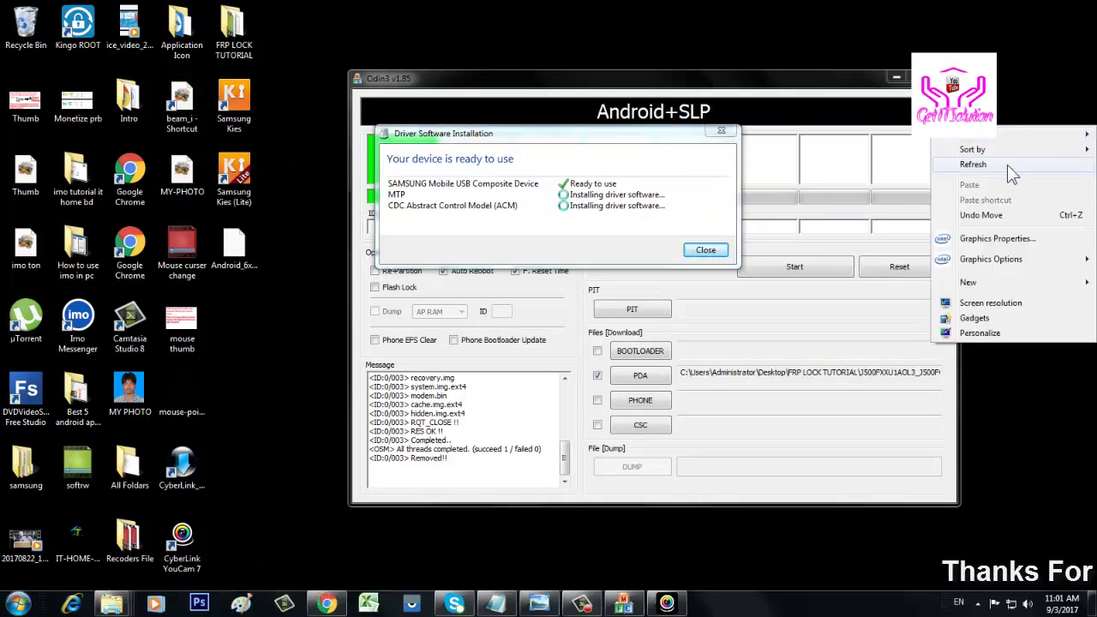
pyautogui.press('Escape')
pyautogui.rightClick(1008, 129)
pyautogui.press('Escape')
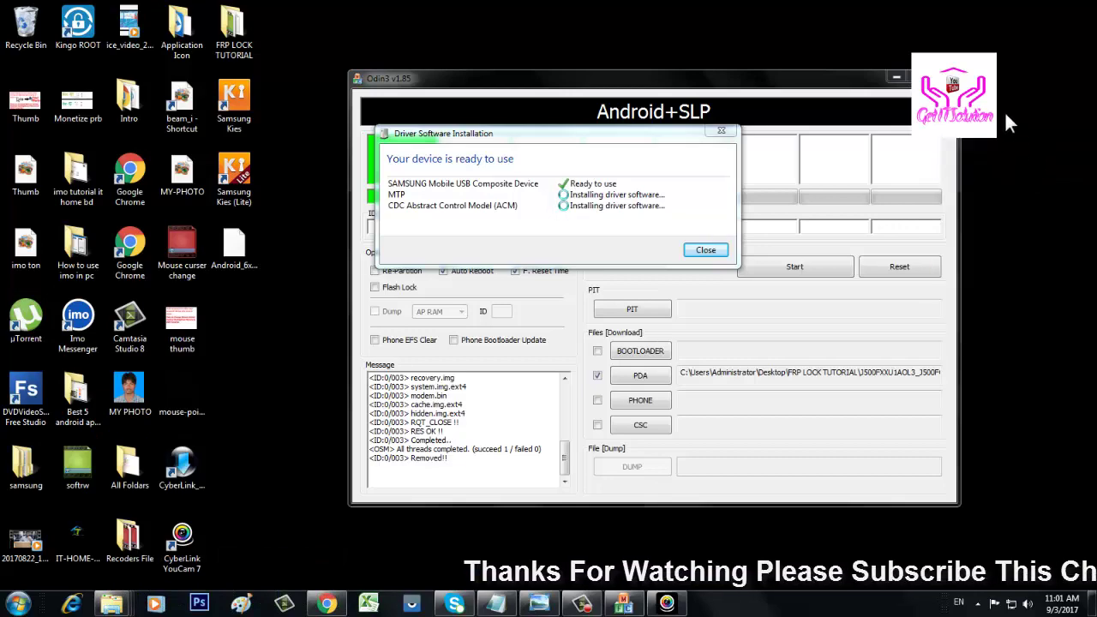
pyautogui.rightClick(1005, 113)
pyautogui.press('Escape')
pyautogui.rightClick(1014, 134)
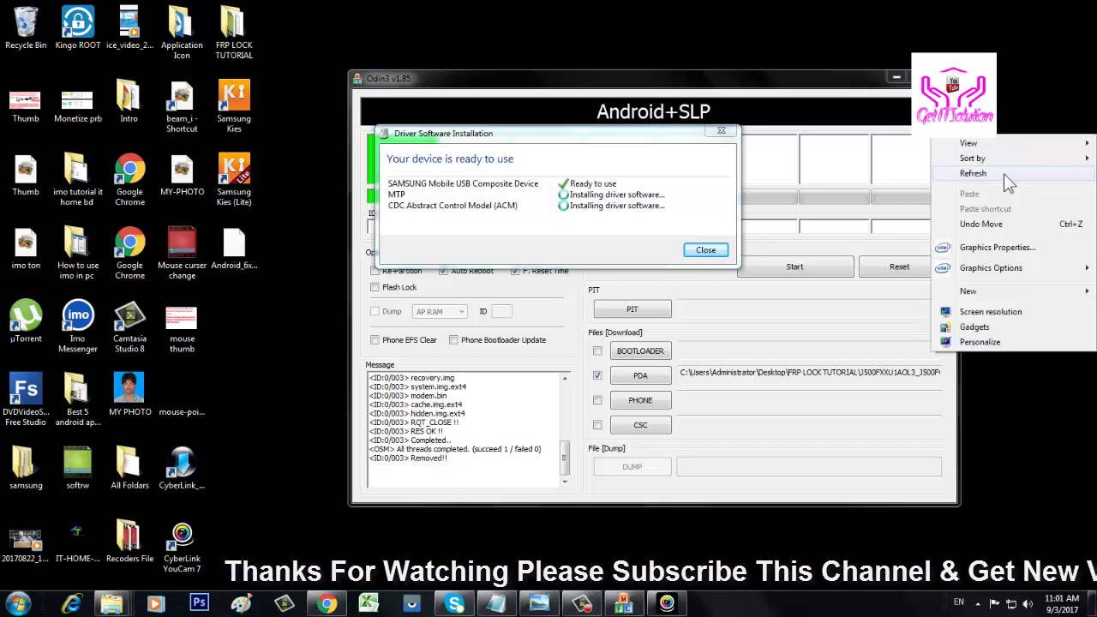
pyautogui.press('Escape')
pyautogui.rightClick(1005, 168)
pyautogui.press('Escape')
pyautogui.rightClick(1008, 136)
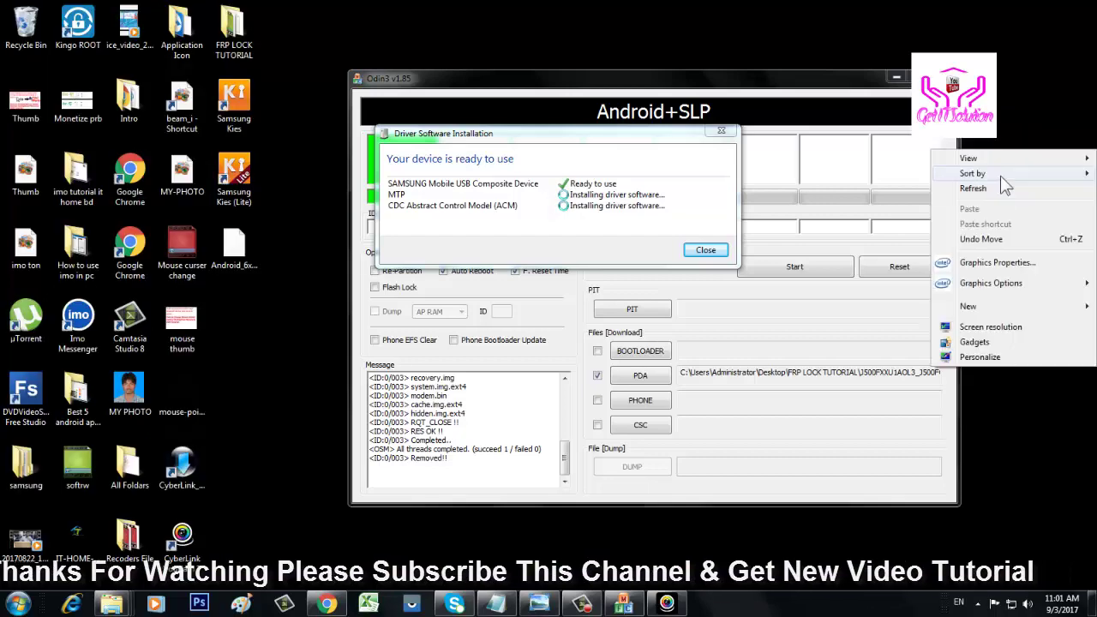